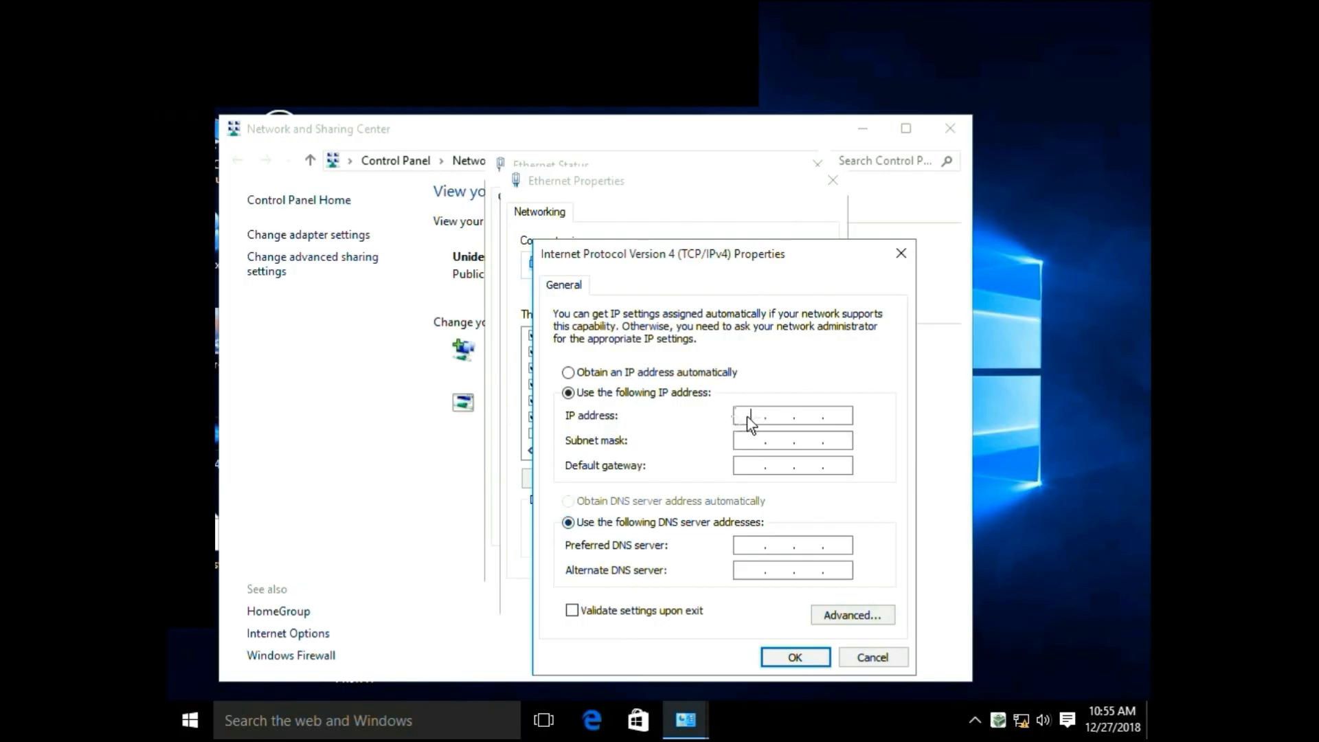
Set the PC's IPv4 address to 192.168.0.103.
text(192 . 168 . )
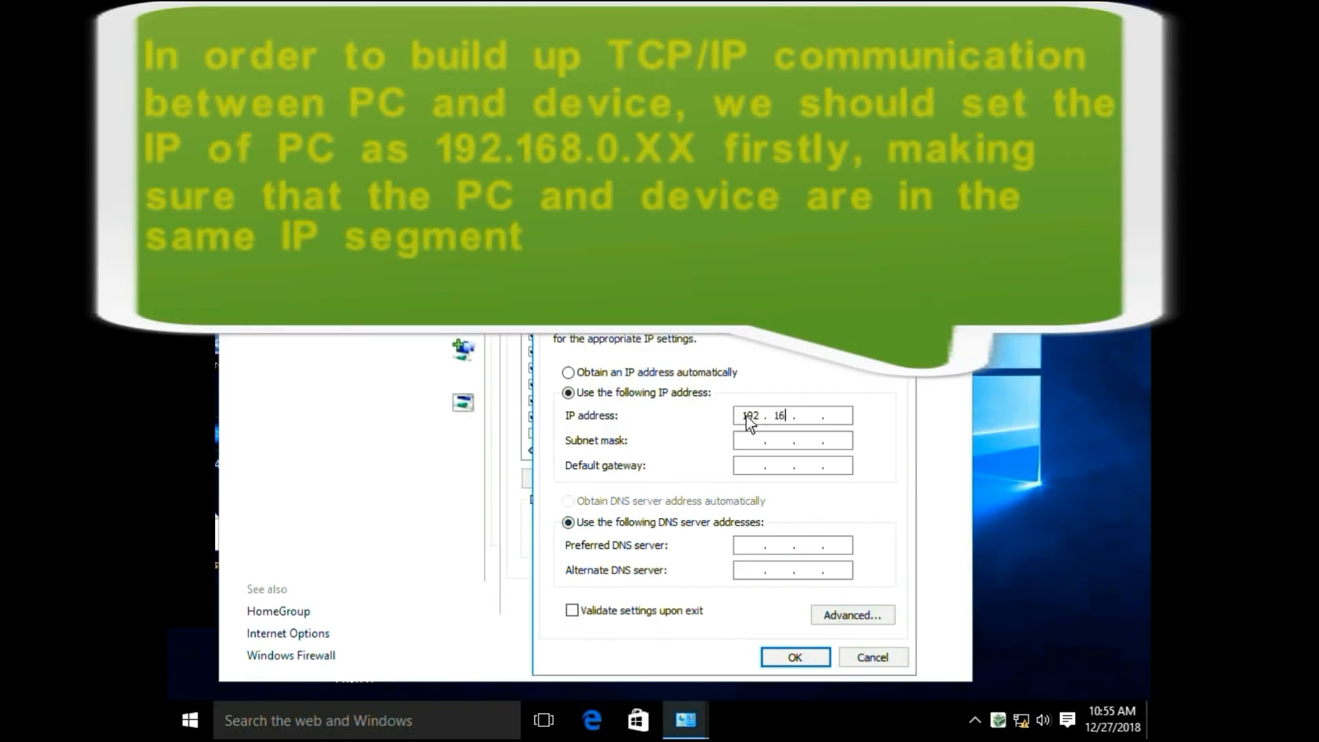
text(0 . )
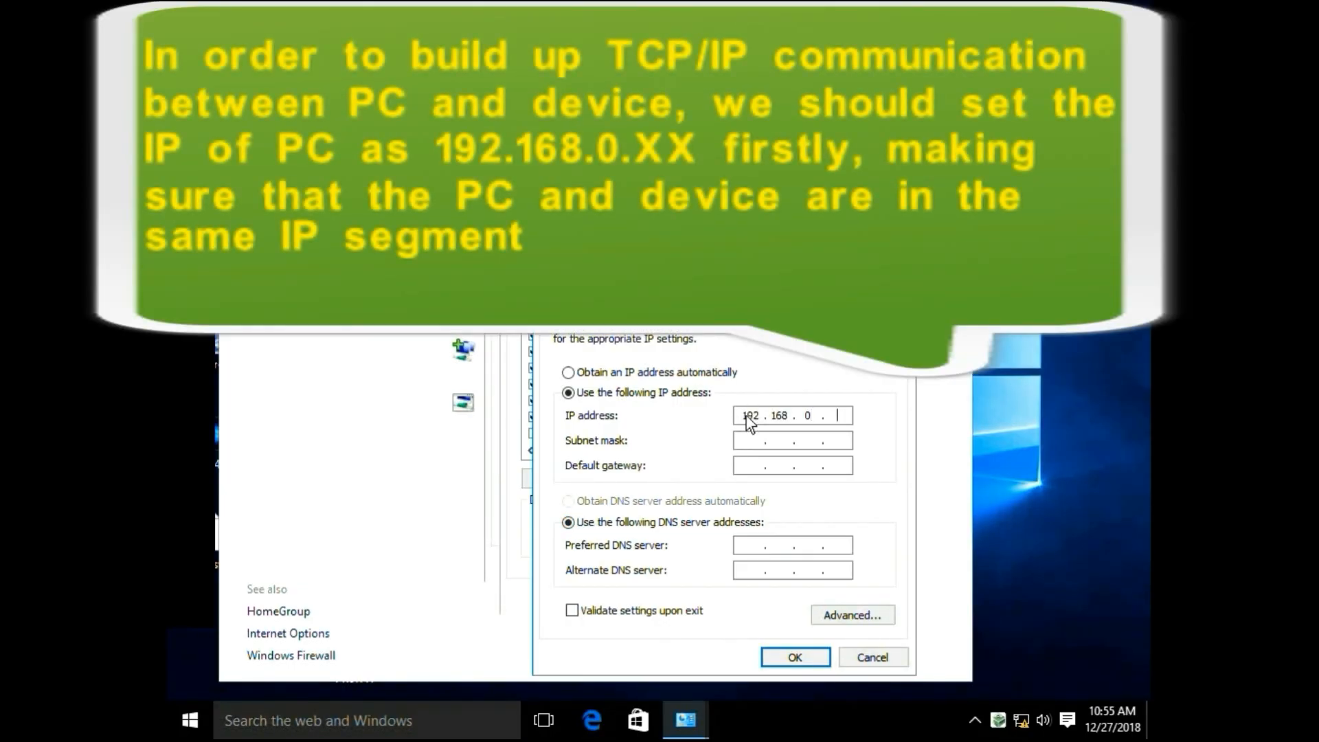
text(103)
Fill in the subnet mask 255.255.255.0 and the default gateway 192.168.0.1.
click(754, 444)
click(756, 467)
text(19216801)
Set the preferred DNS server to 192.168.0.1 and save the IPv4 settings, closing the Ethernet status window.
click(746, 547)
text(192 . 168 . 0 . 1)
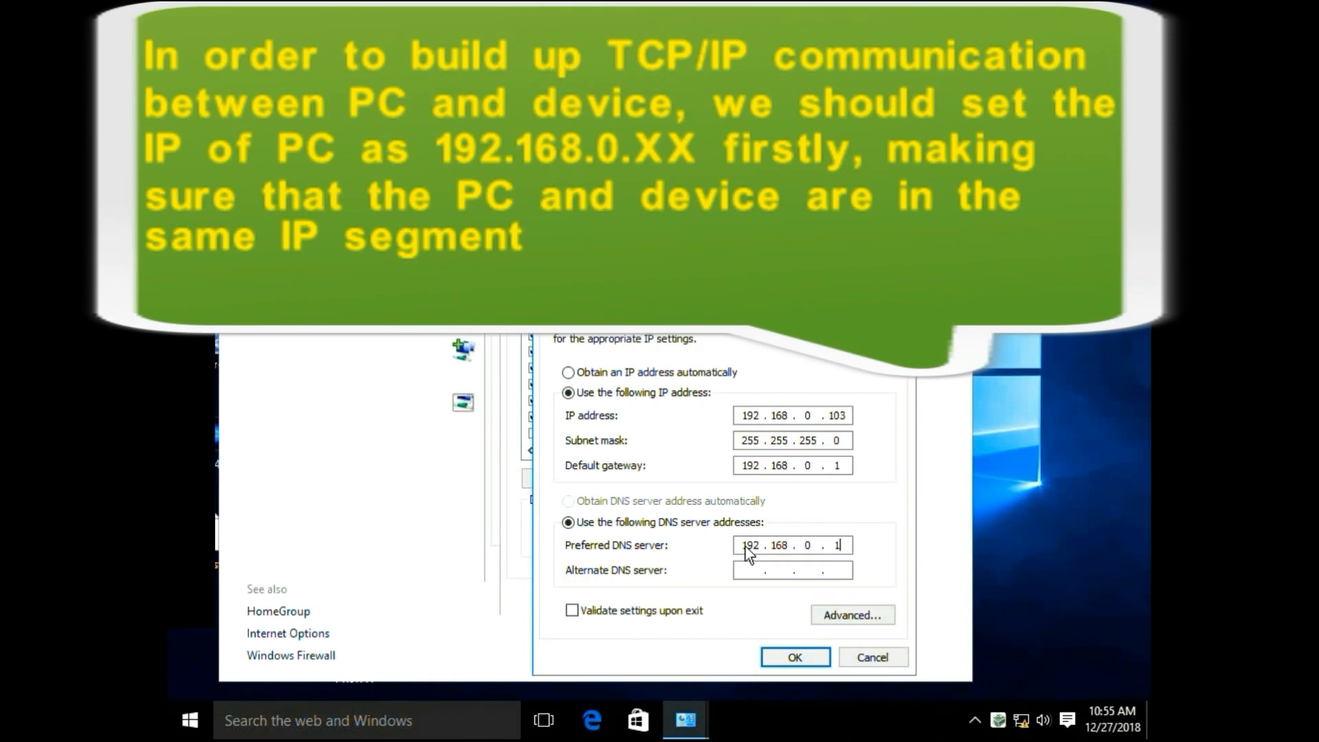
click(795, 658)
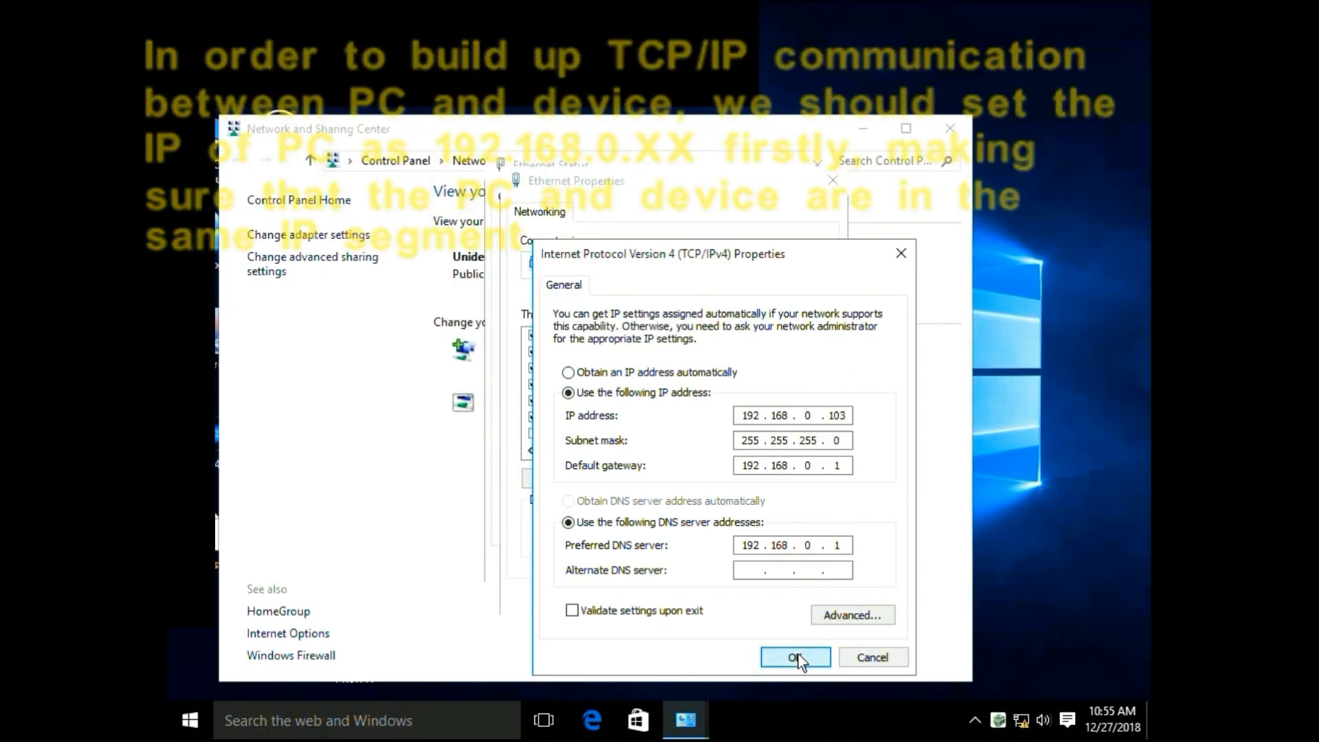
click(743, 596)
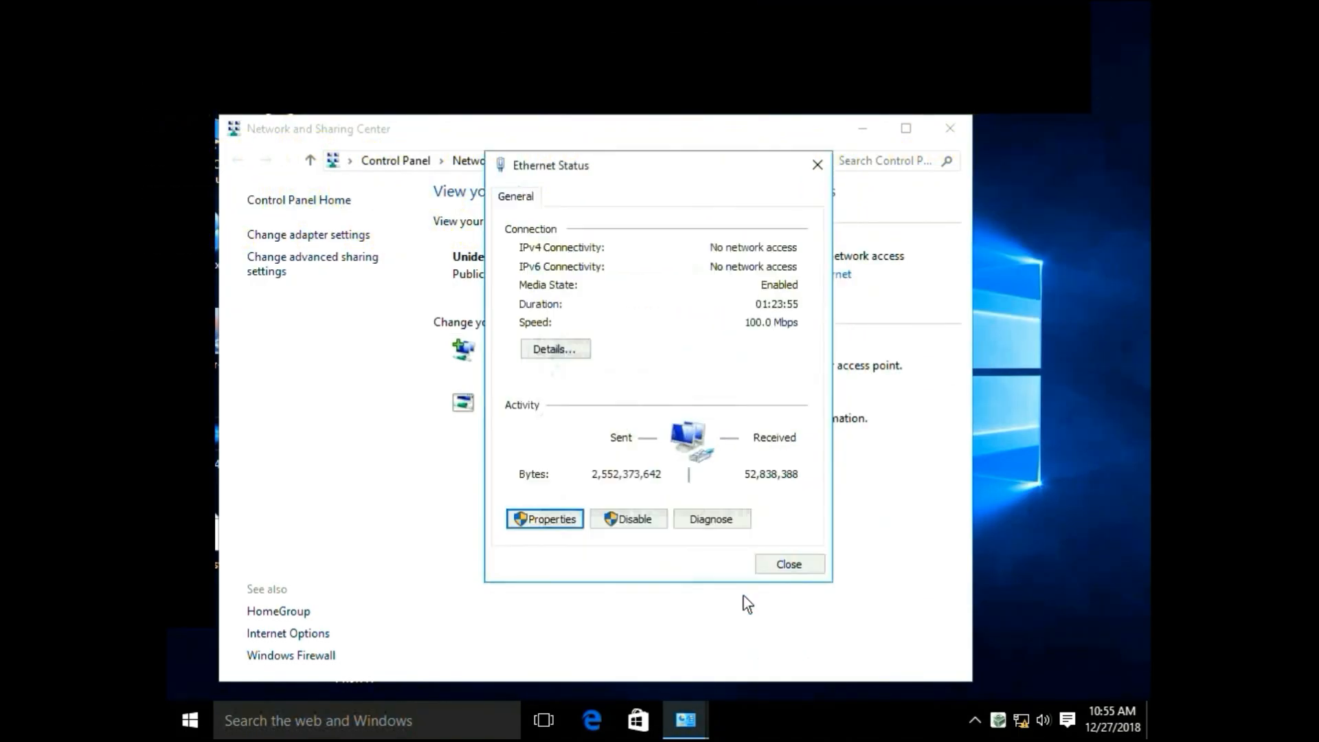
click(782, 567)
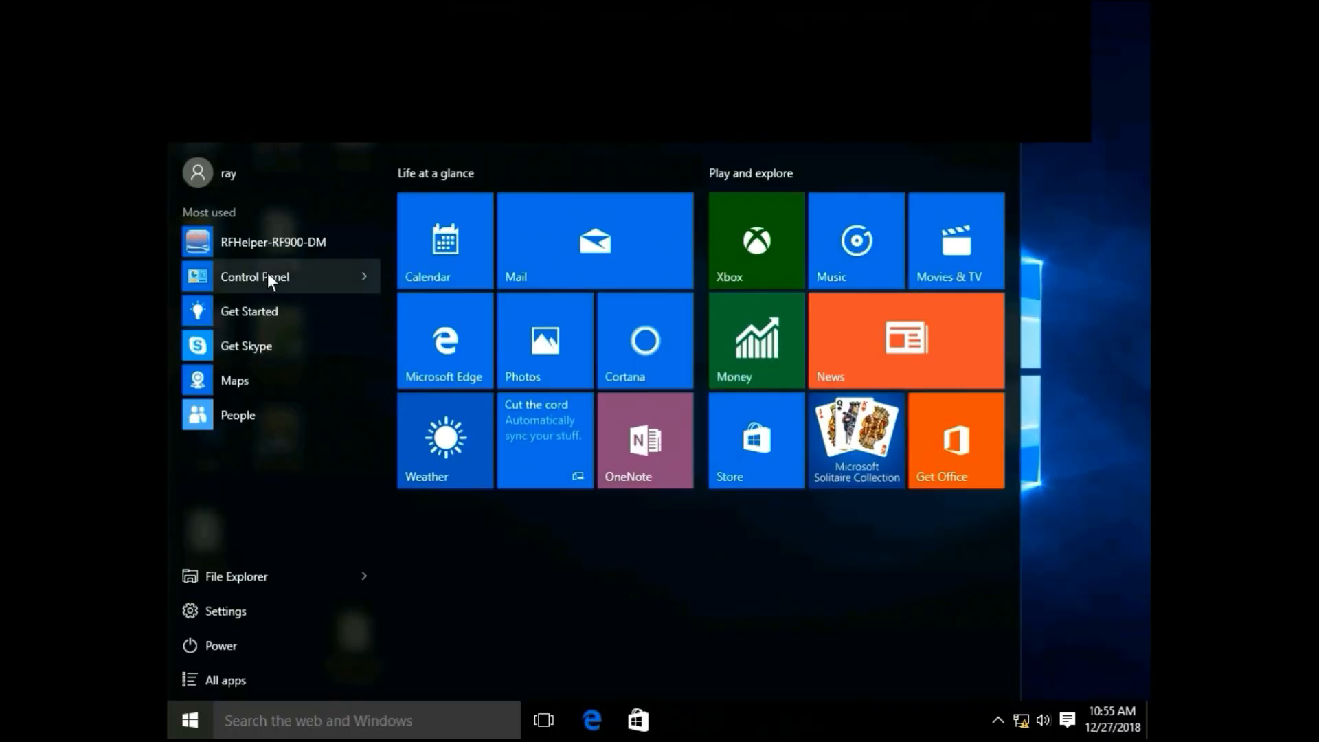
Enable the Telnet Client Windows feature through Programs in Control Panel.
click(338, 282)
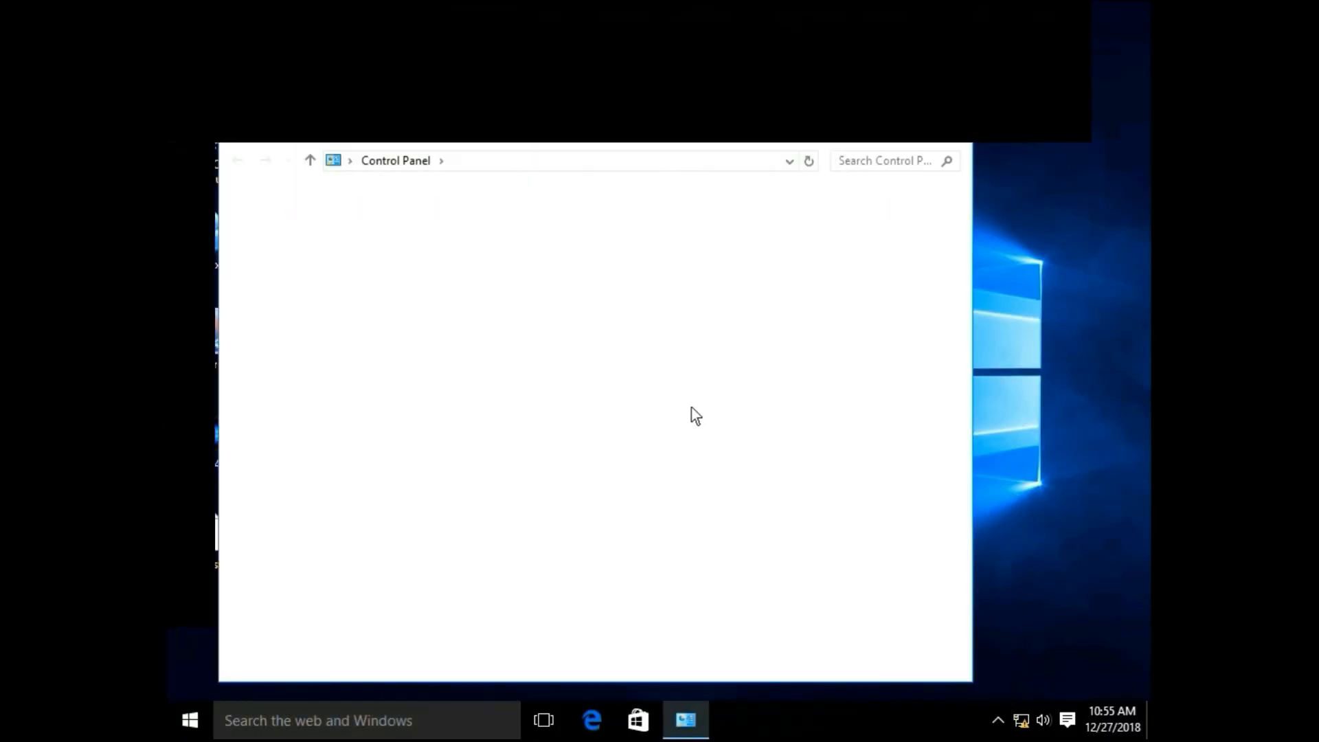
click(391, 509)
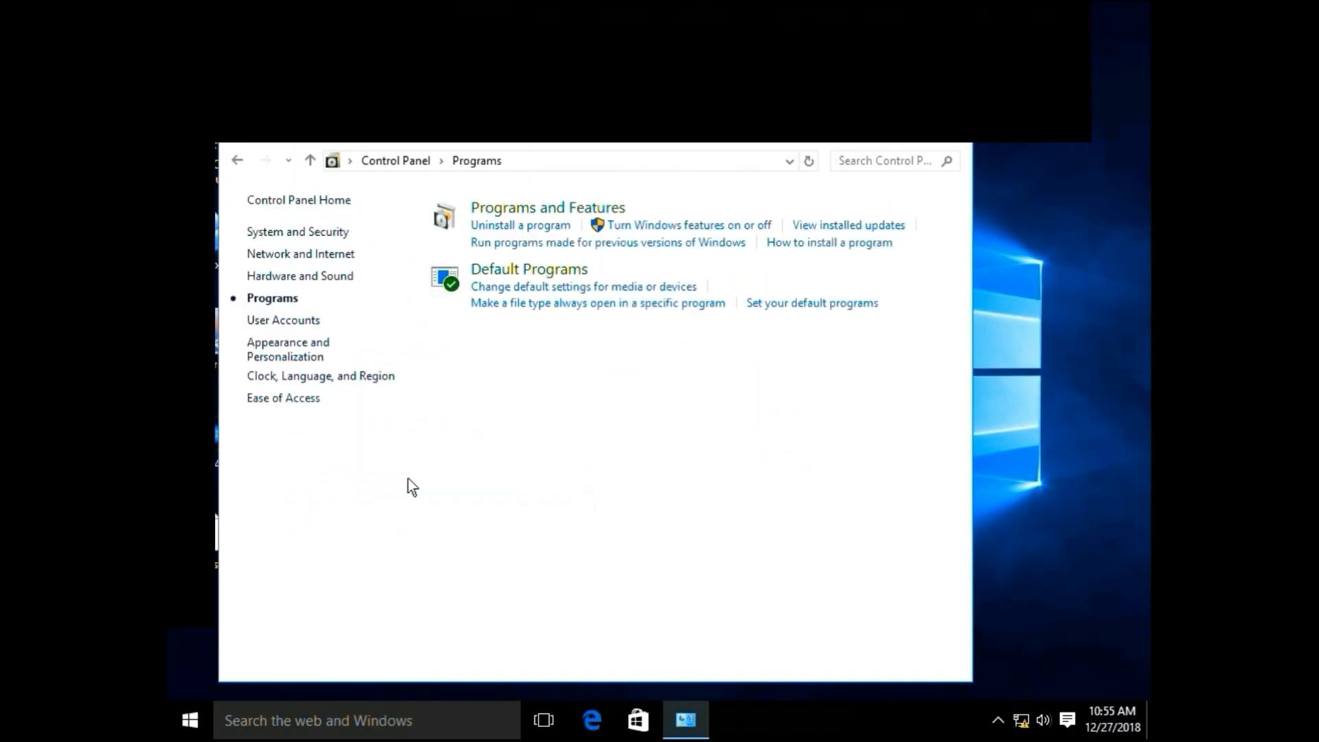
click(659, 225)
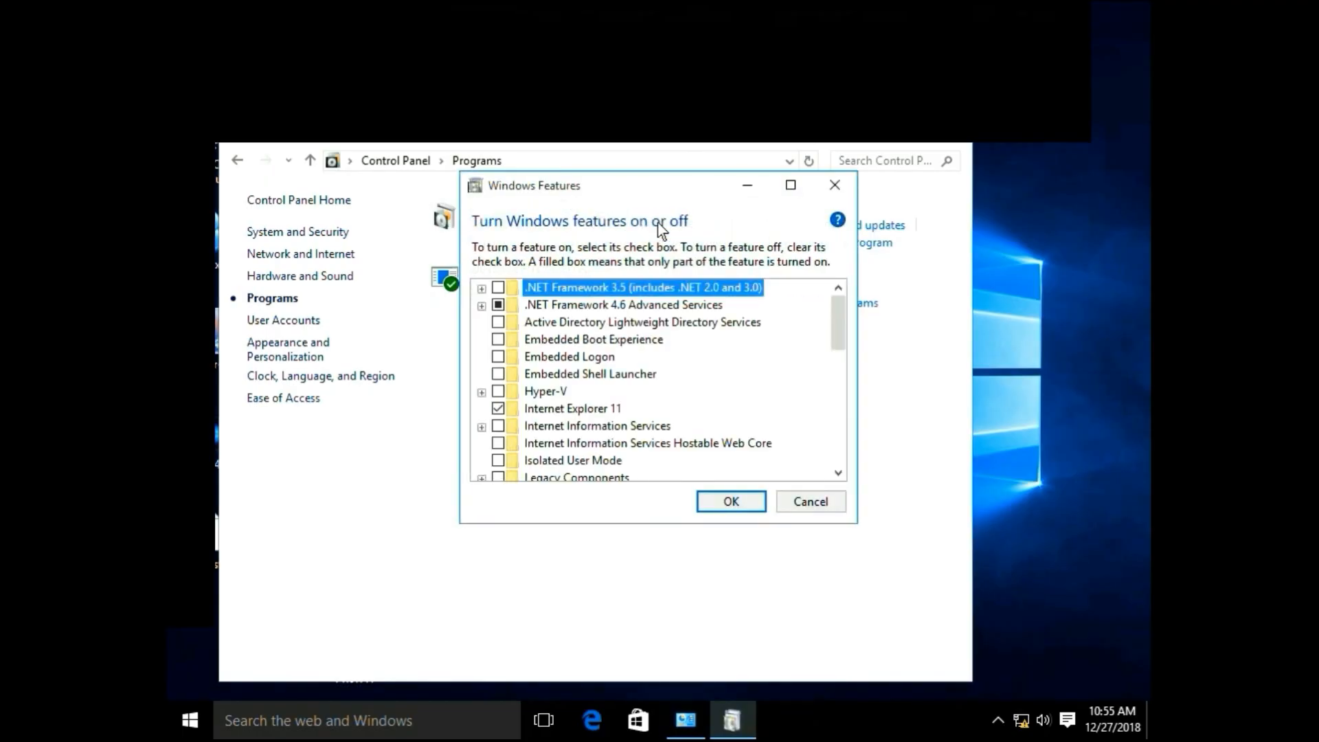
drag(838, 329, 843, 405)
click(499, 443)
click(732, 502)
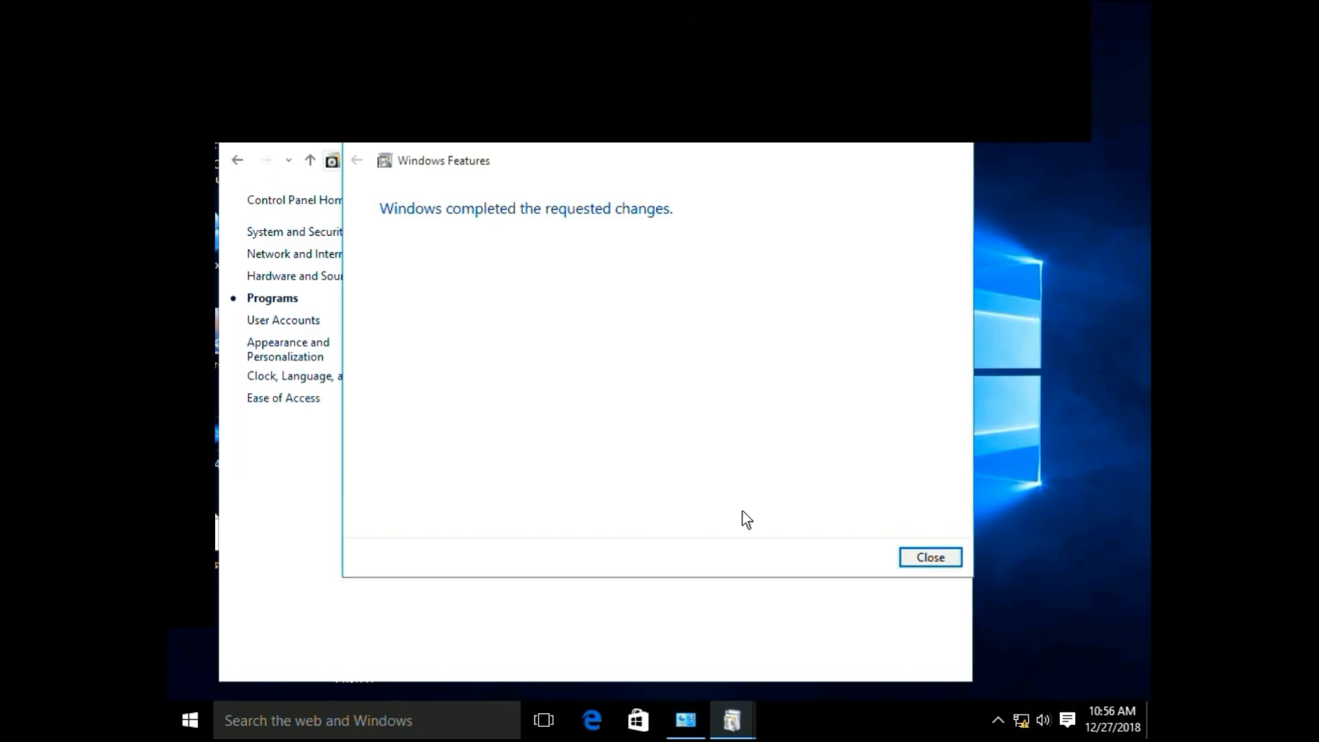
click(919, 564)
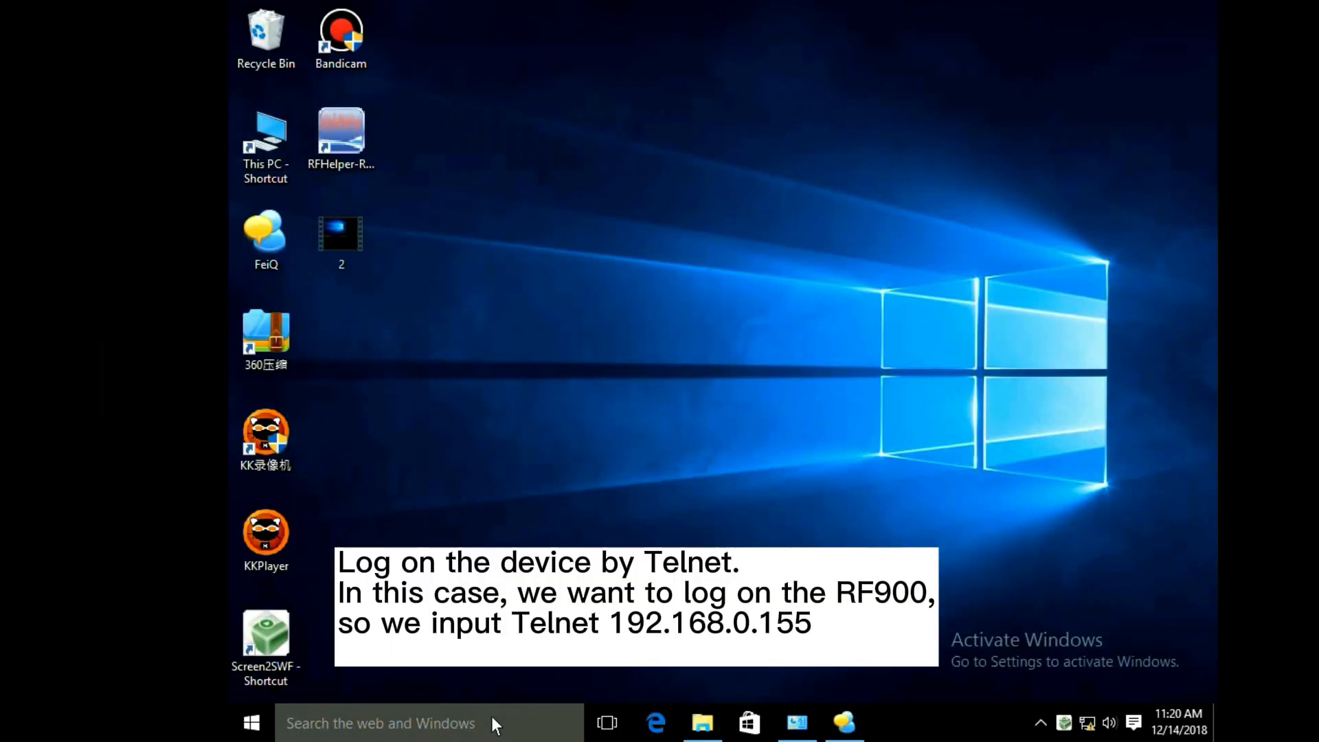
Run the command telnet 192.168.0.155 to connect to the device.
click(493, 716)
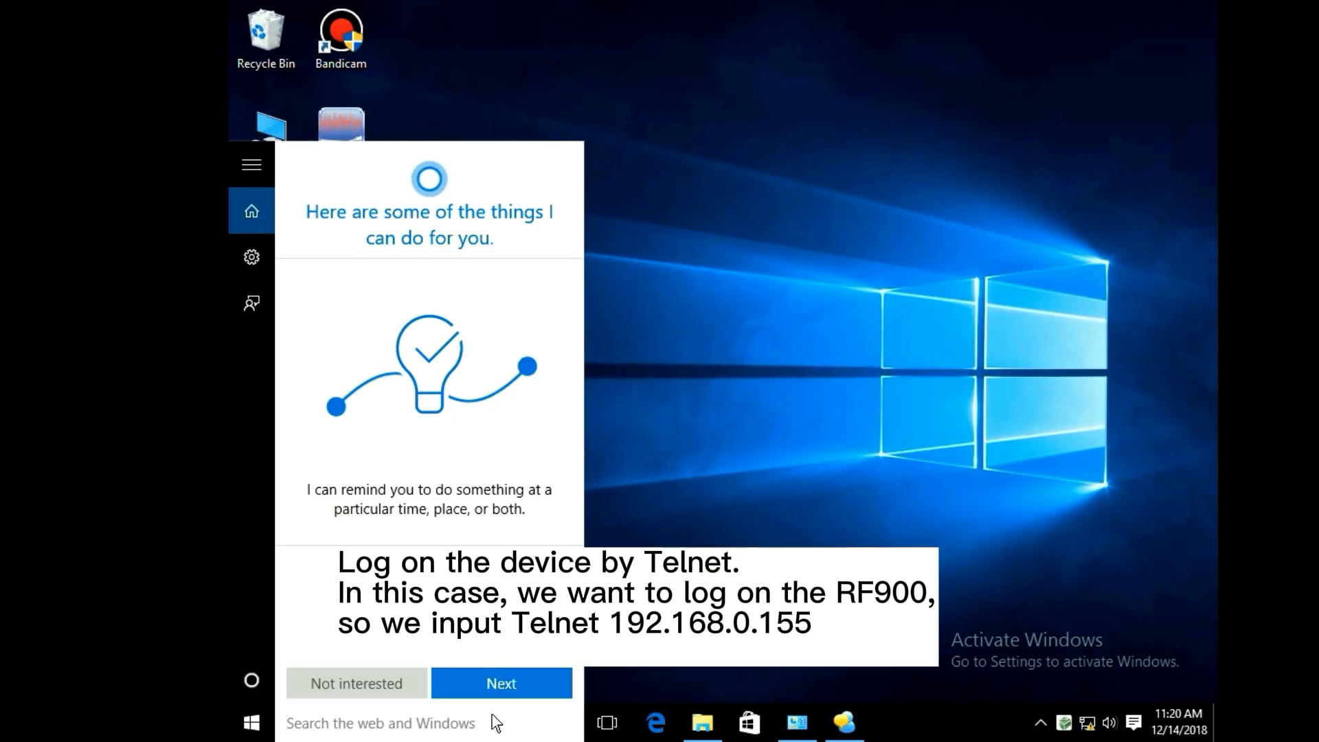
text(t)
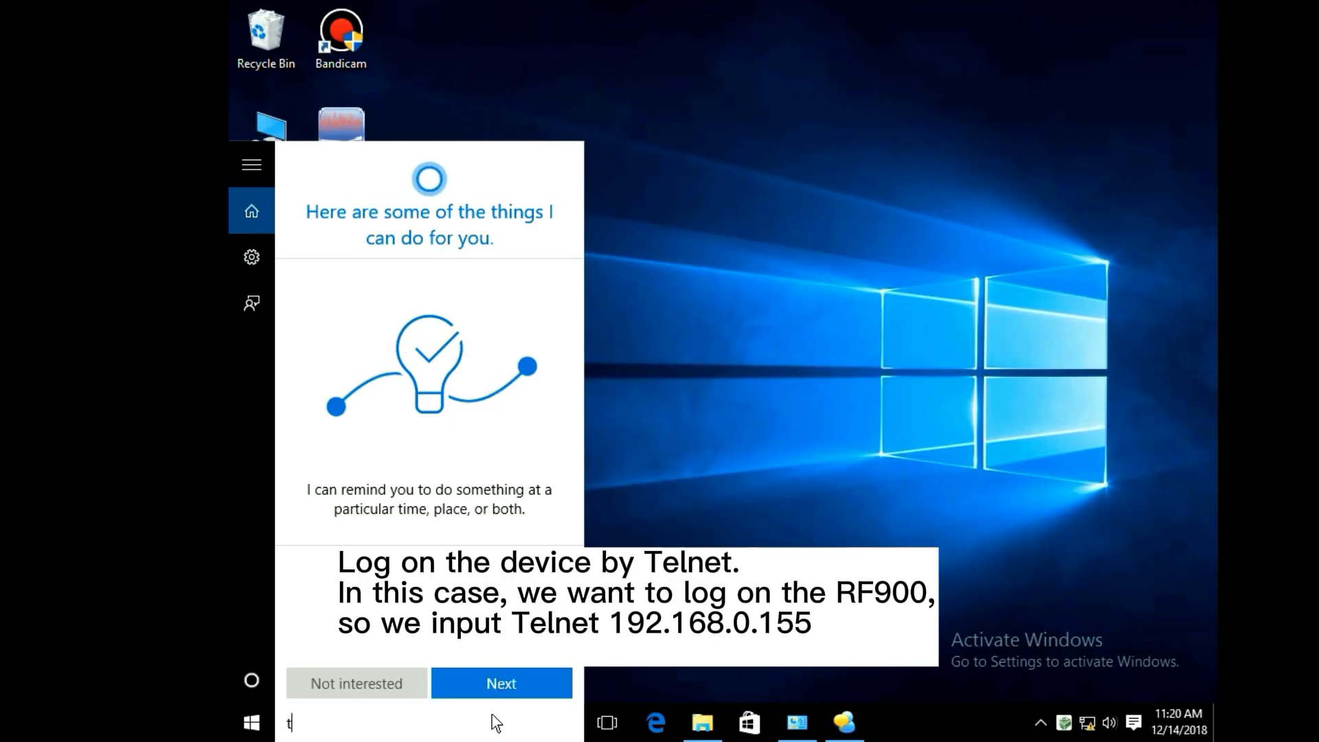
text(elnet 1)
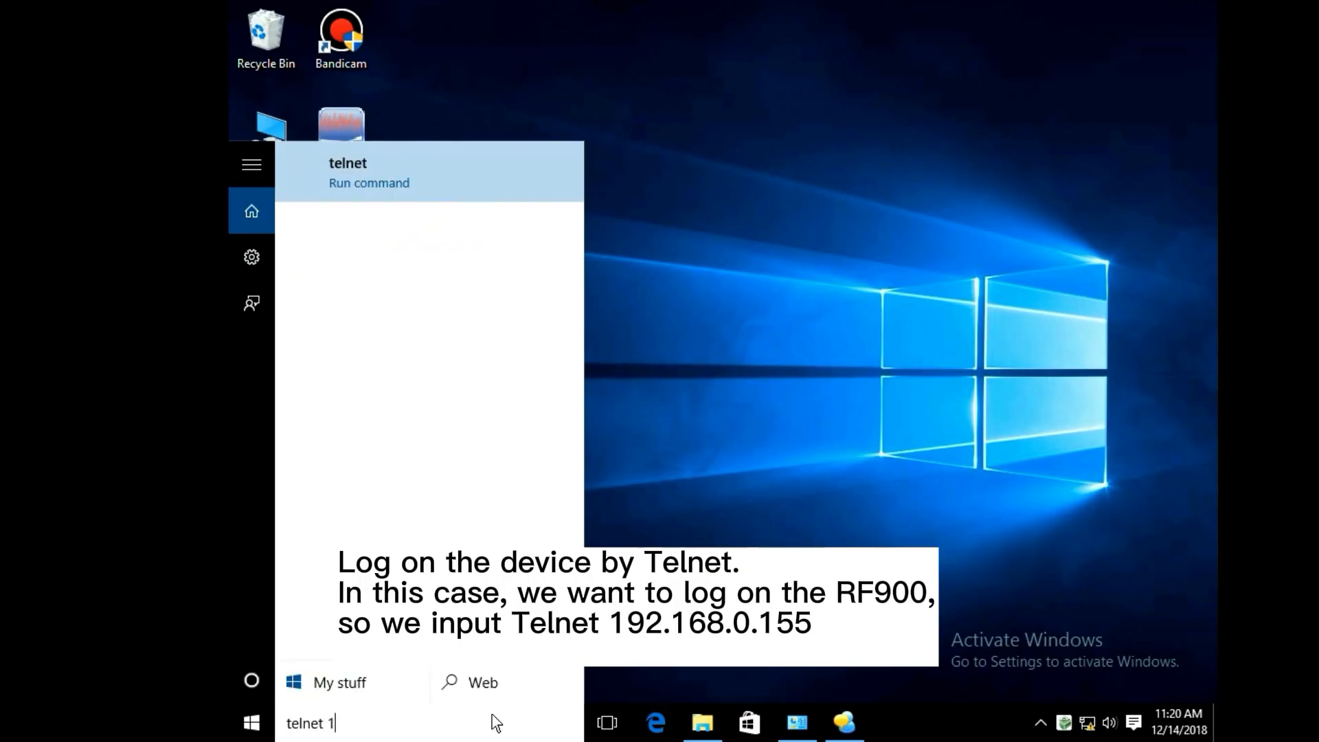
text(92.168.0.155)
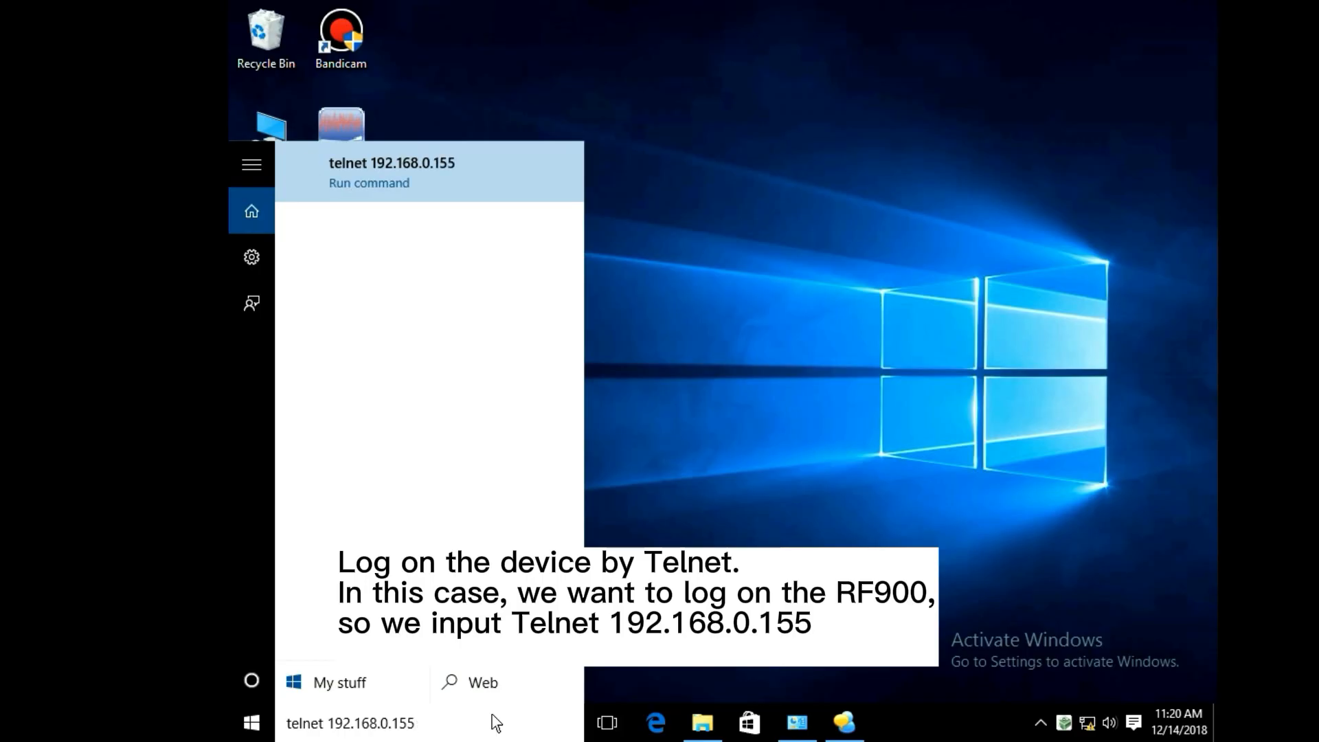
key(Return)
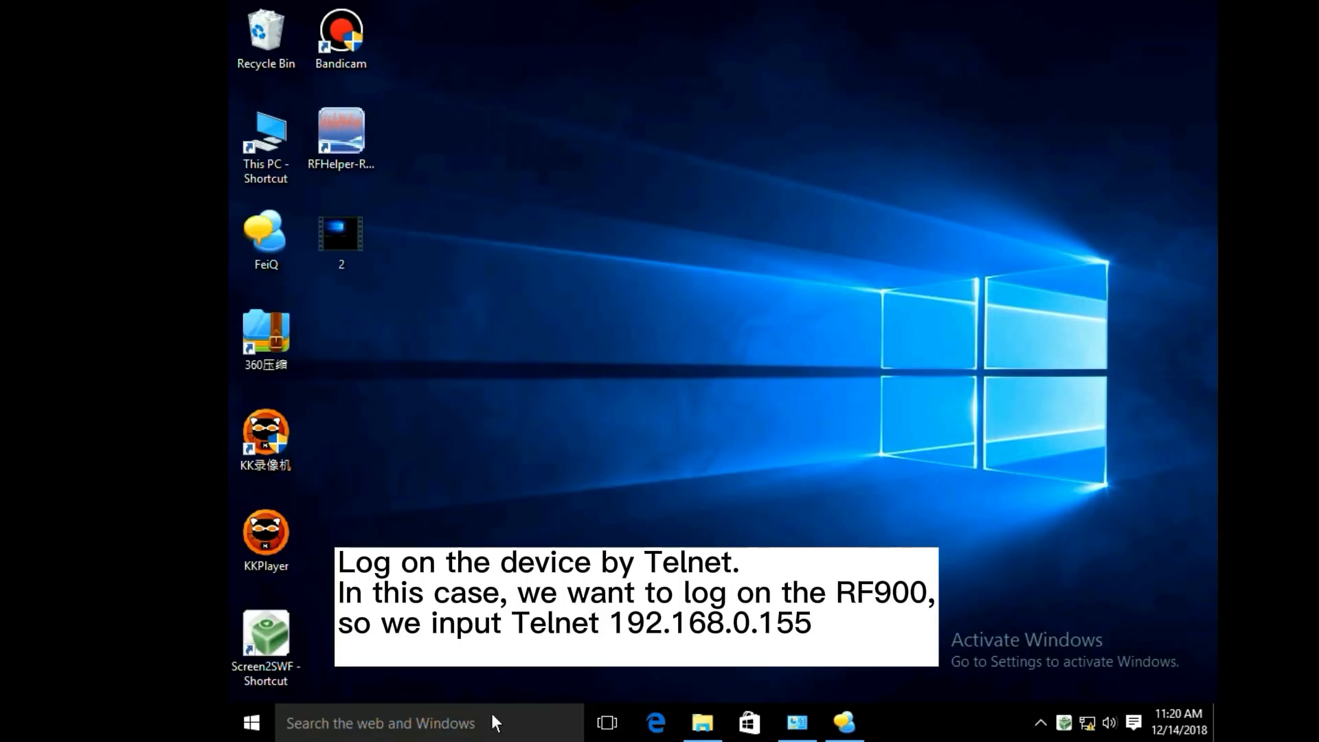
Log in to the Telnet session with username admin and the account password.
text(admin)
key(Return)
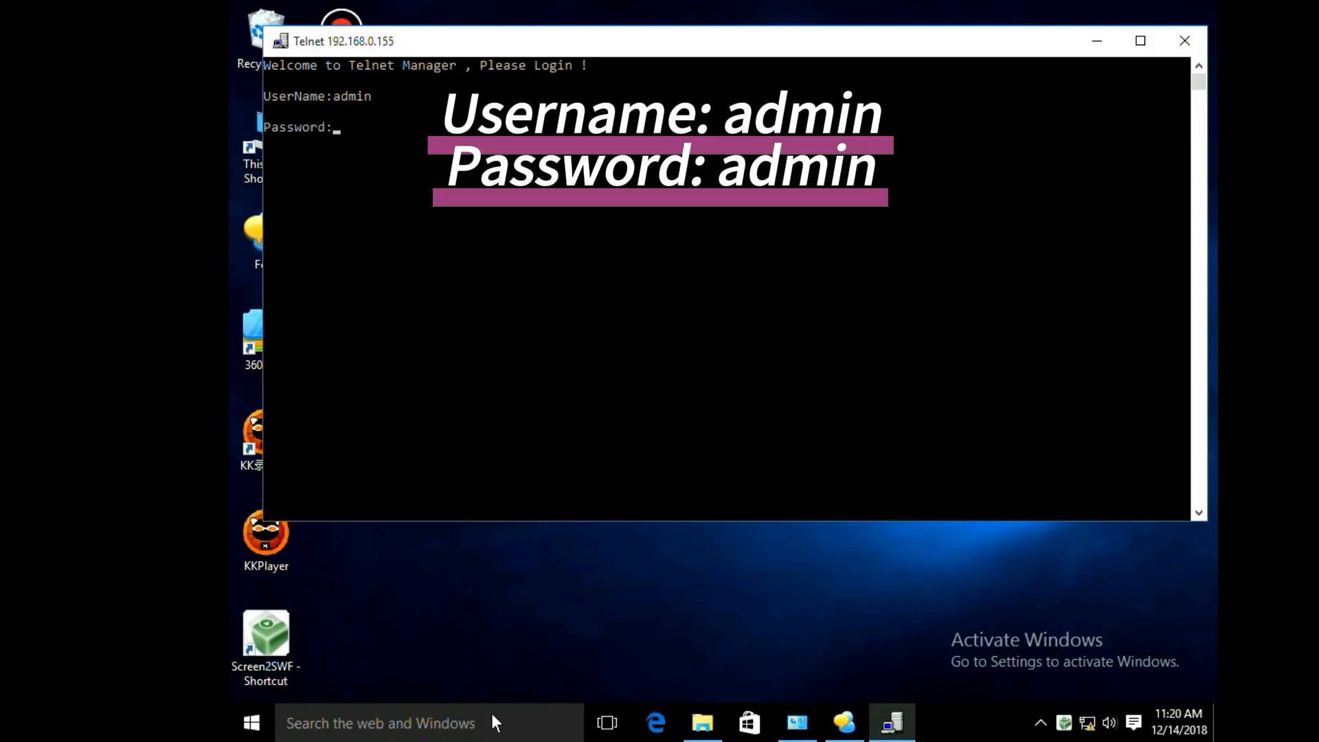
text(admin)
key(Return)
Run showsysinfo and showip to display the device's system information and current IP address.
text(show)
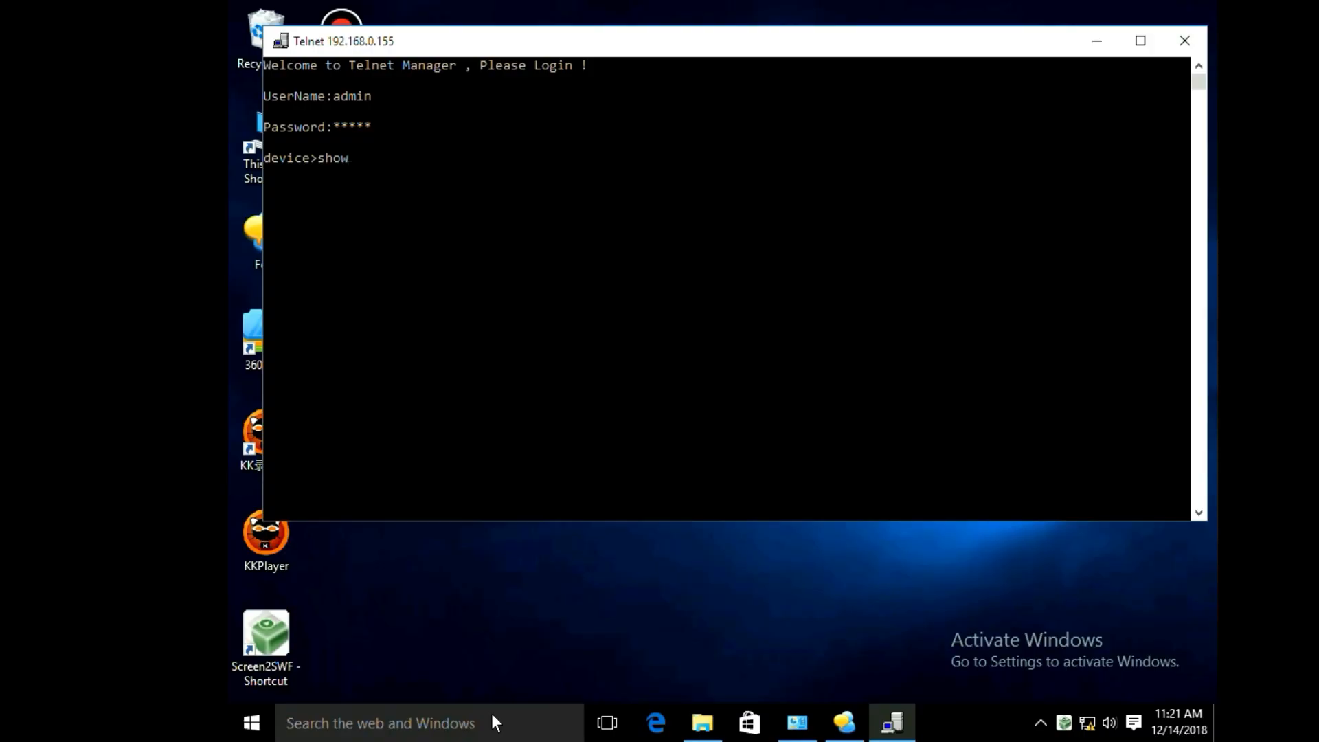
text(sysinfo)
key(Return)
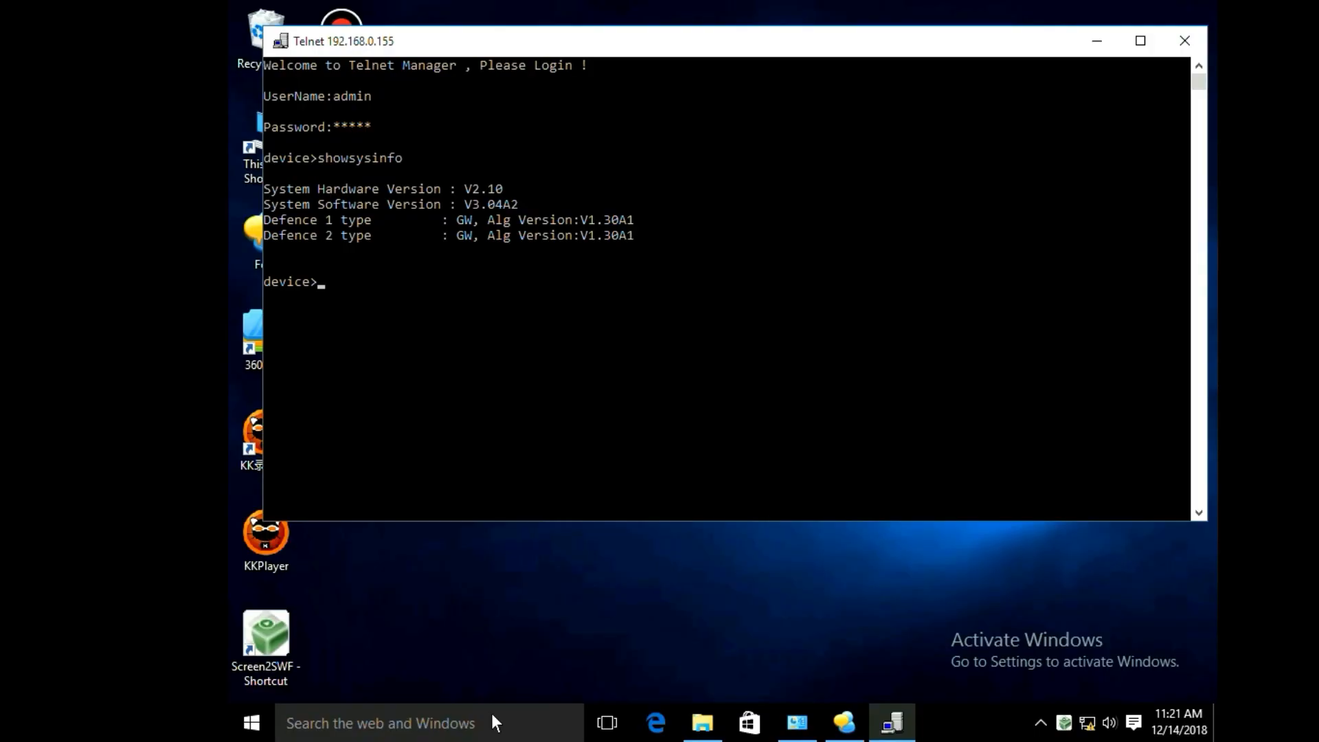
text(showip)
key(Return)
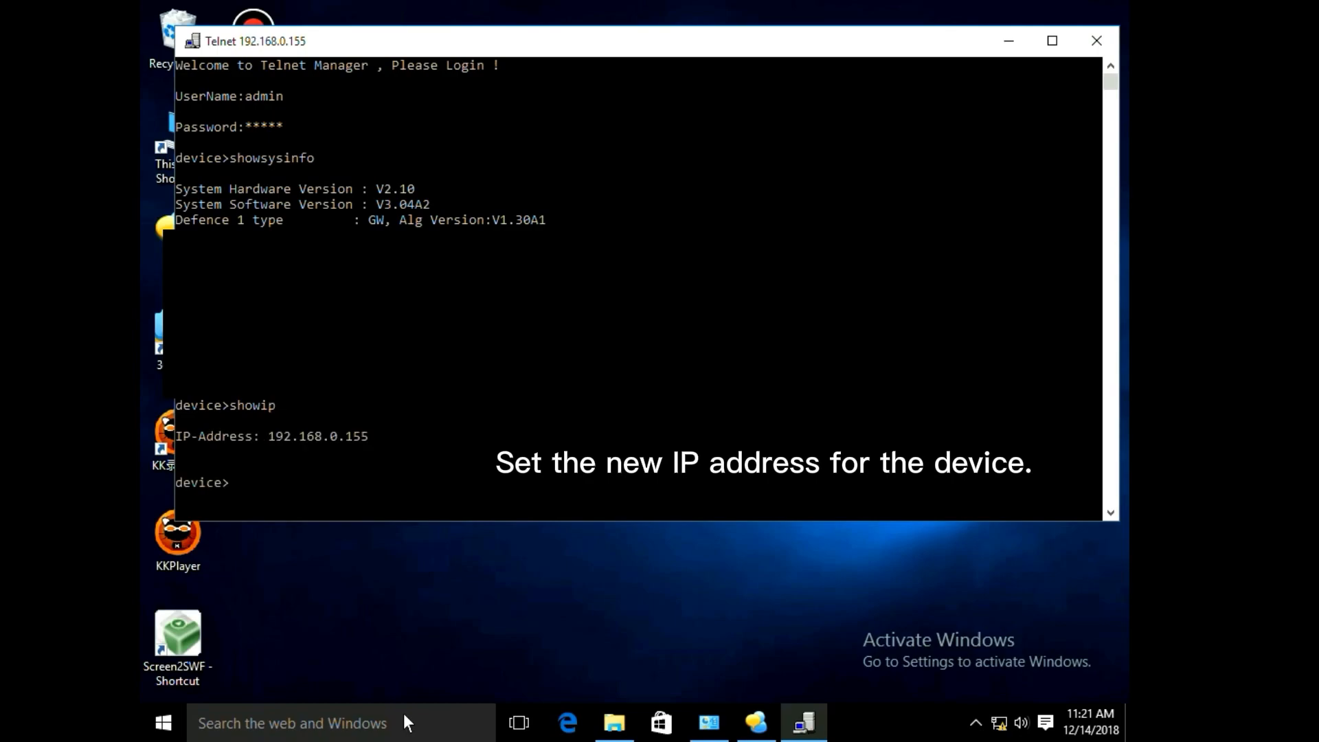
Set the device's IP address to 192.168.0.150 with the setip command.
text(setip 192.168.0.150)
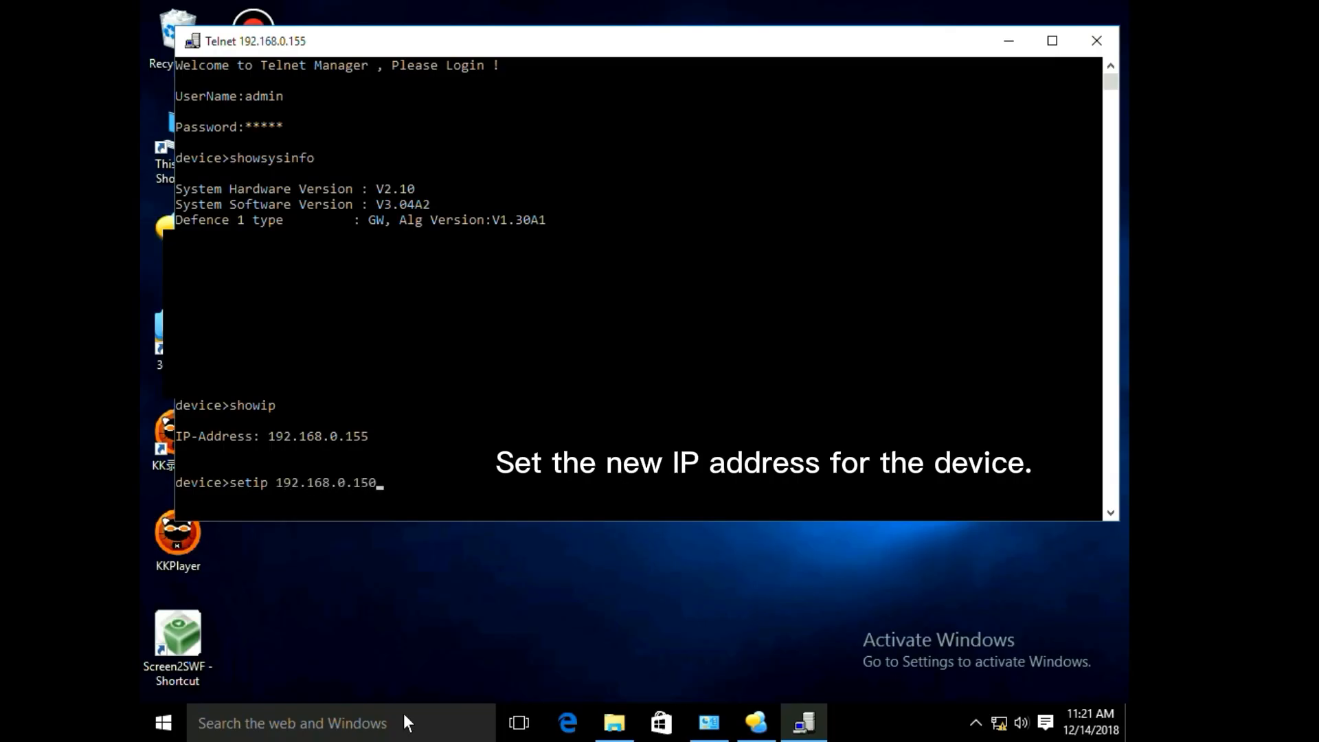
key(Return)
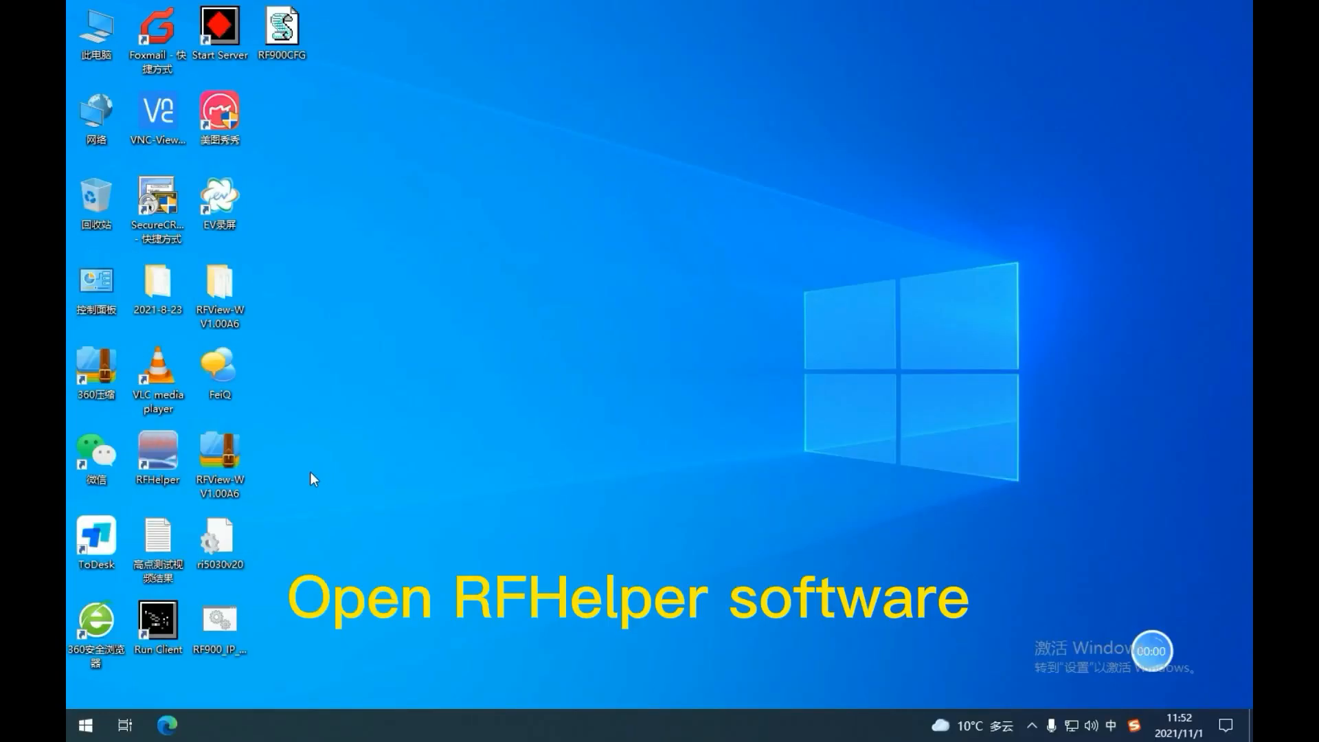
Launch RFHelper maximized and open its Connection Config dialog.
double_click(163, 444)
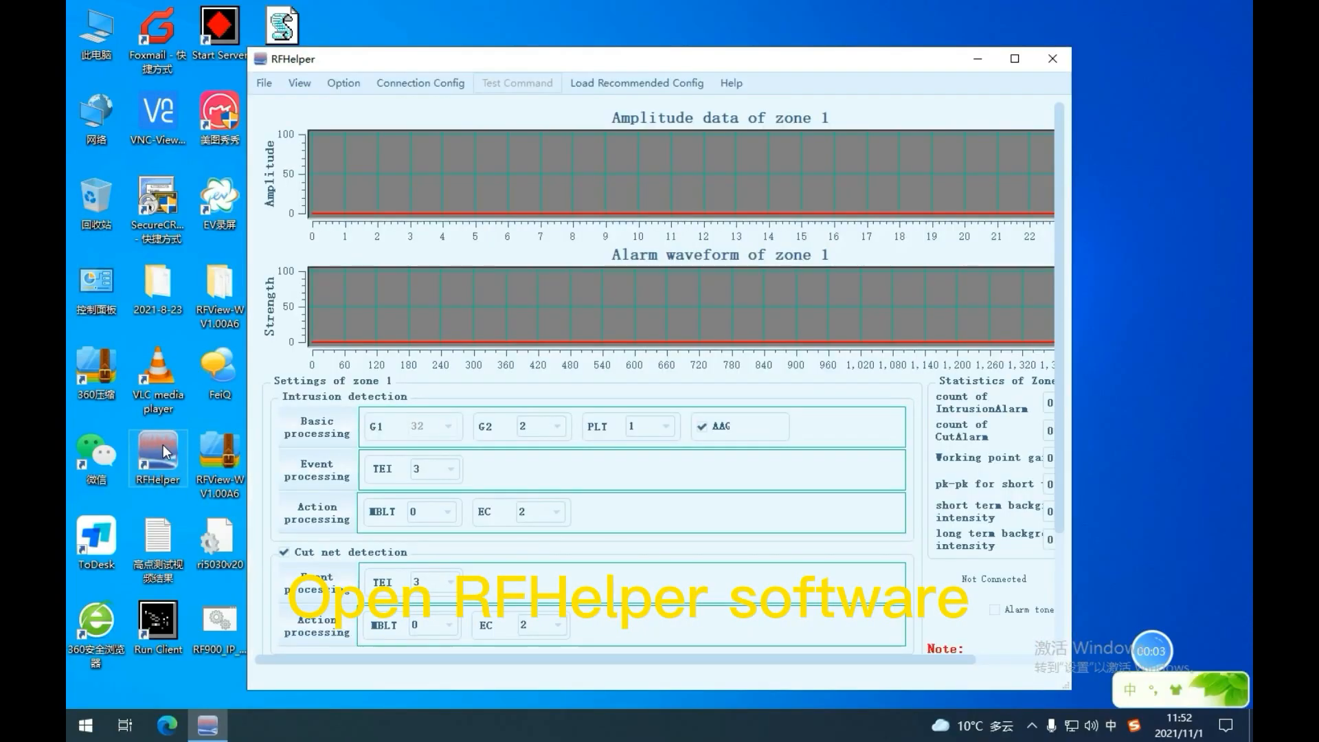
click(1021, 62)
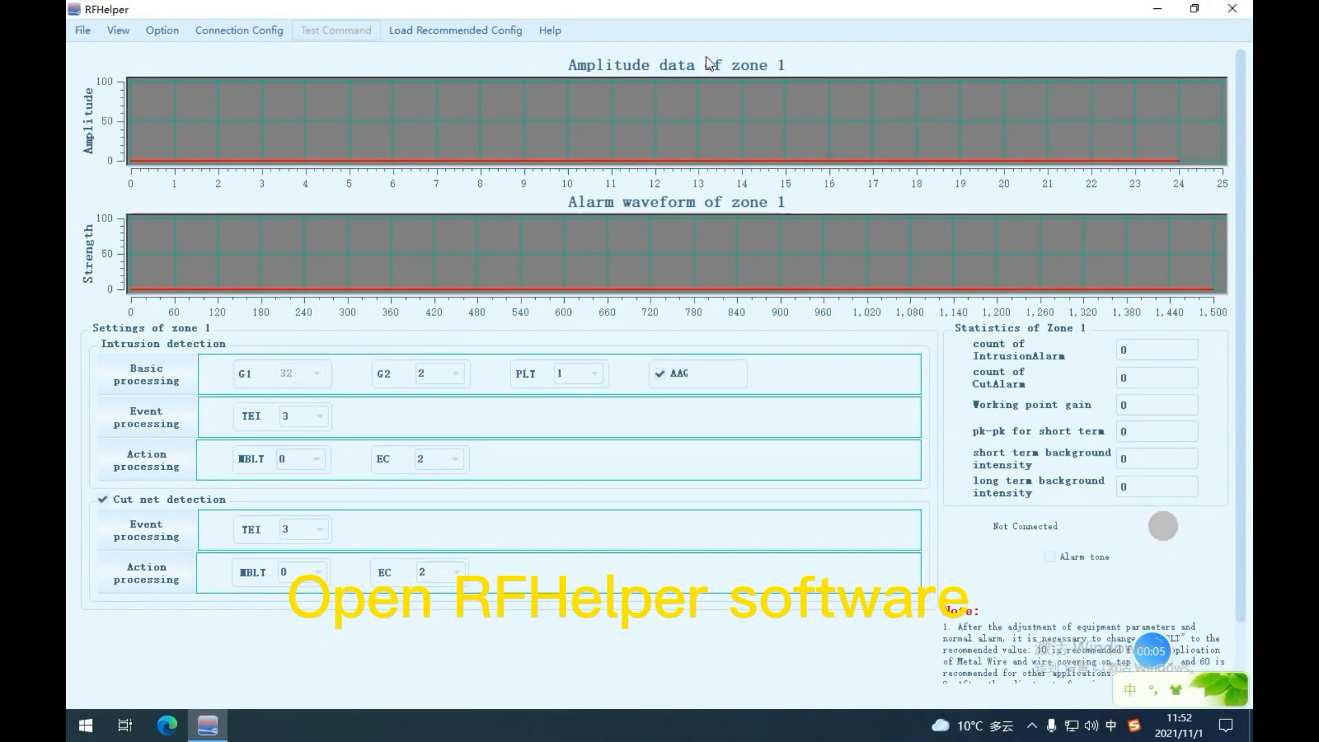
click(260, 35)
mouse_move(279, 51)
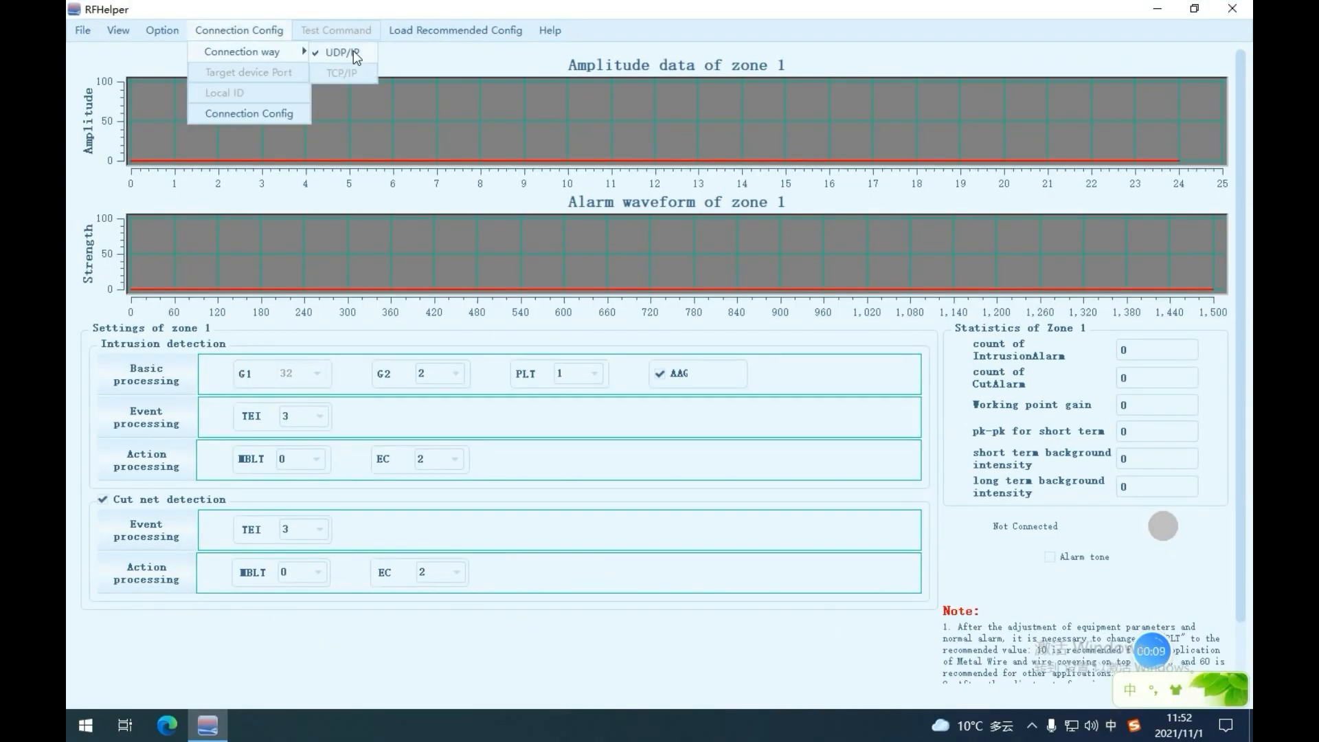
click(272, 114)
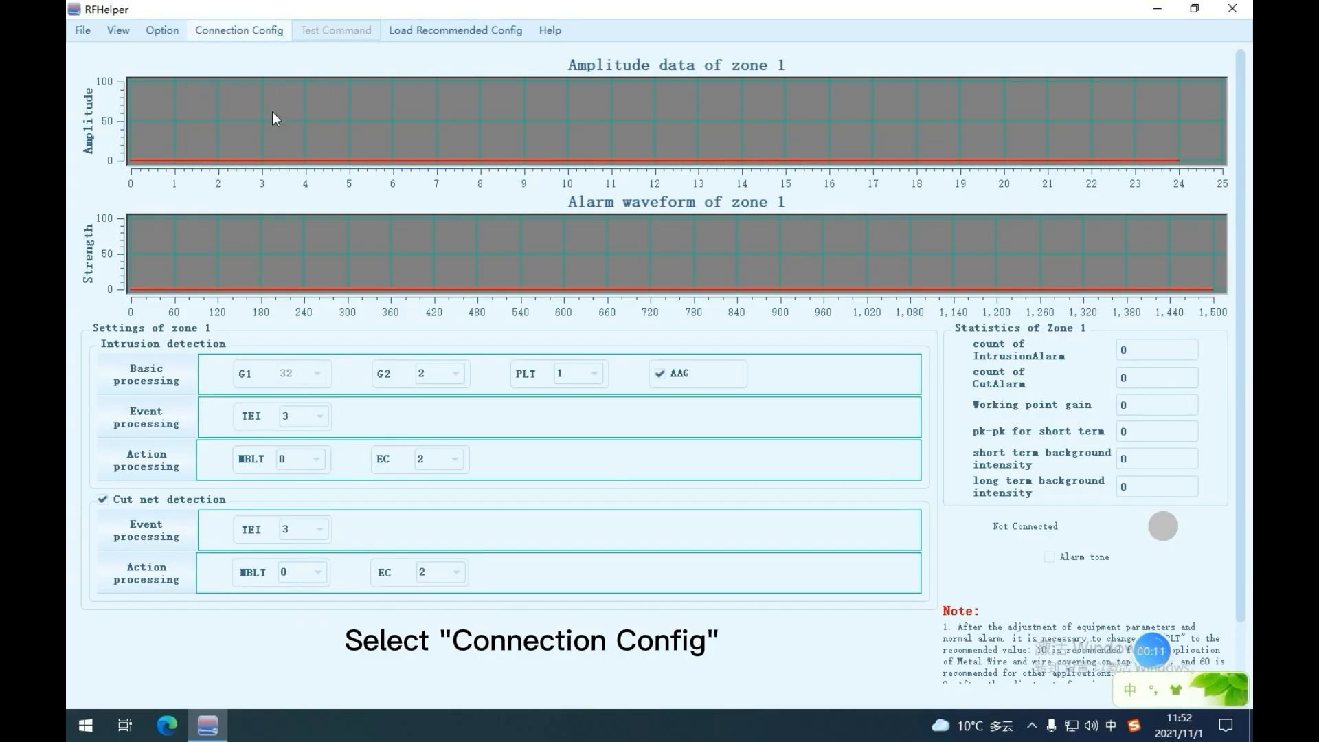
Configure the connection with device type RF900, apply mode GW and zone ID 1, and confirm.
click(751, 301)
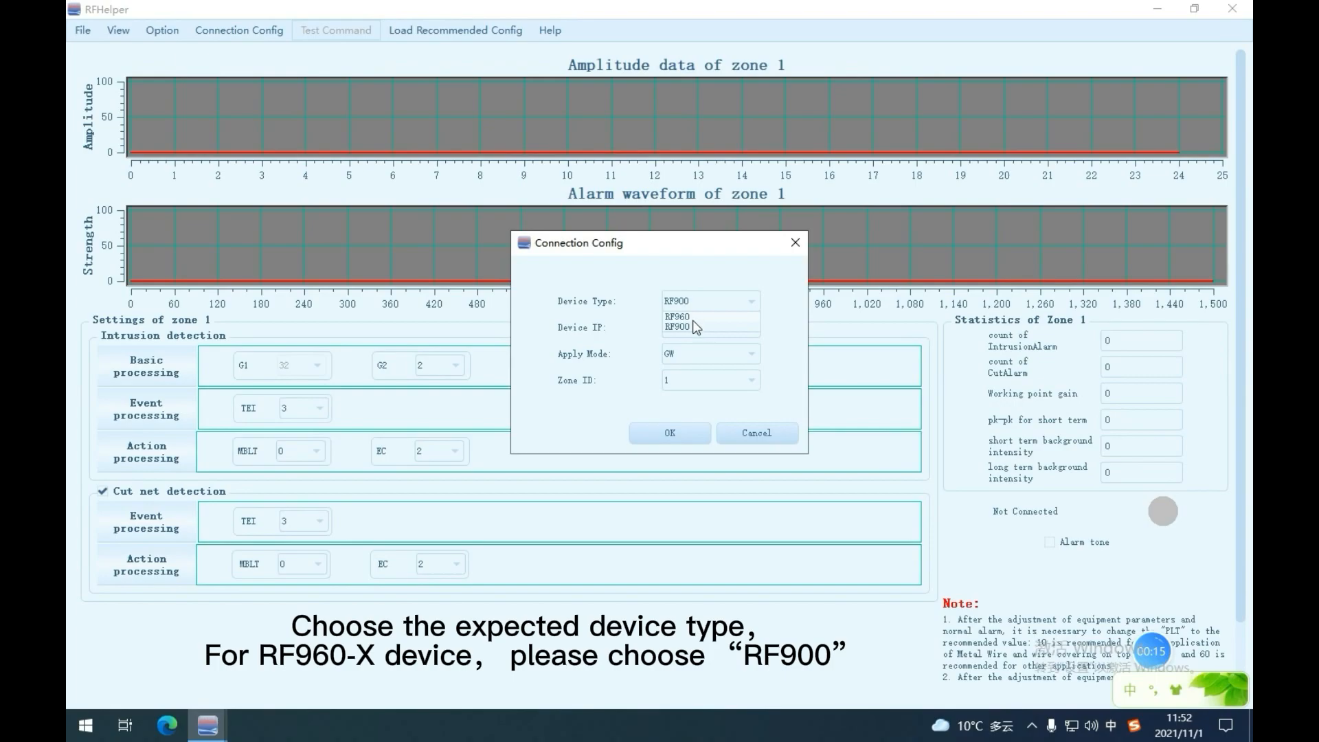
click(777, 303)
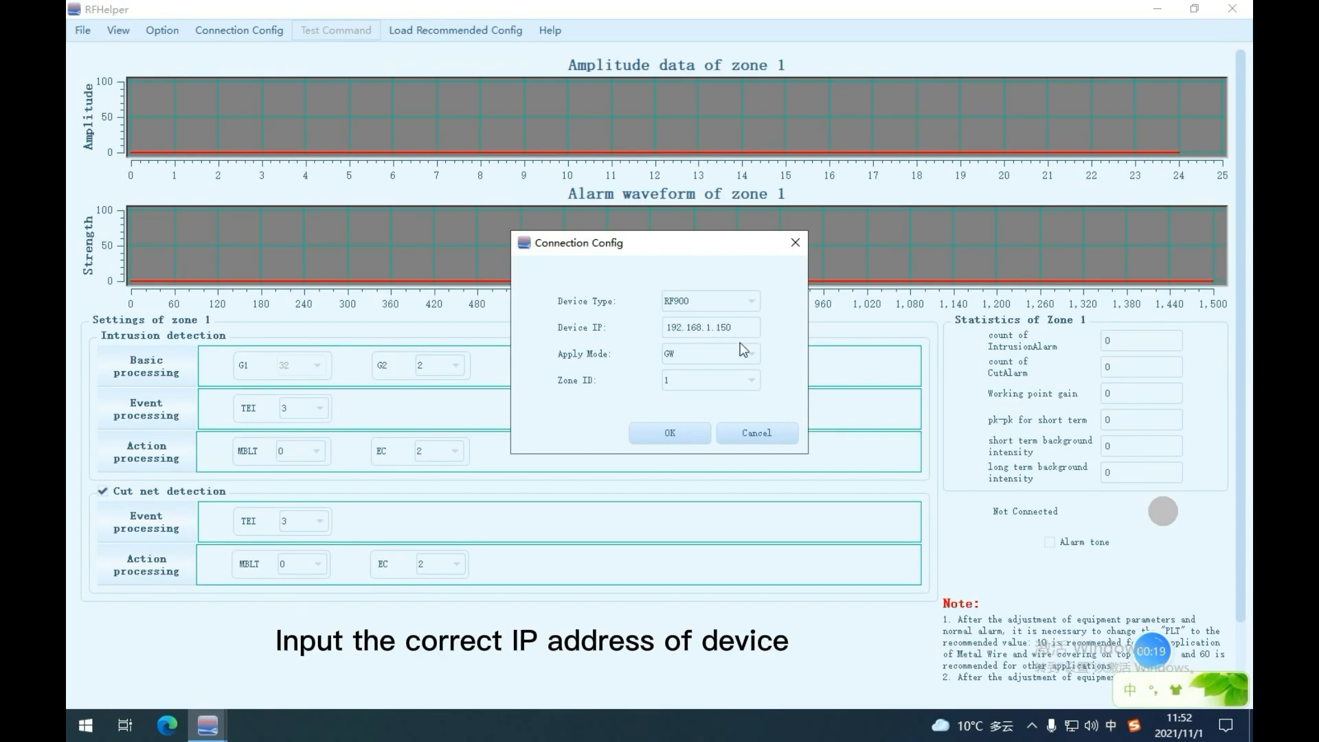
click(753, 353)
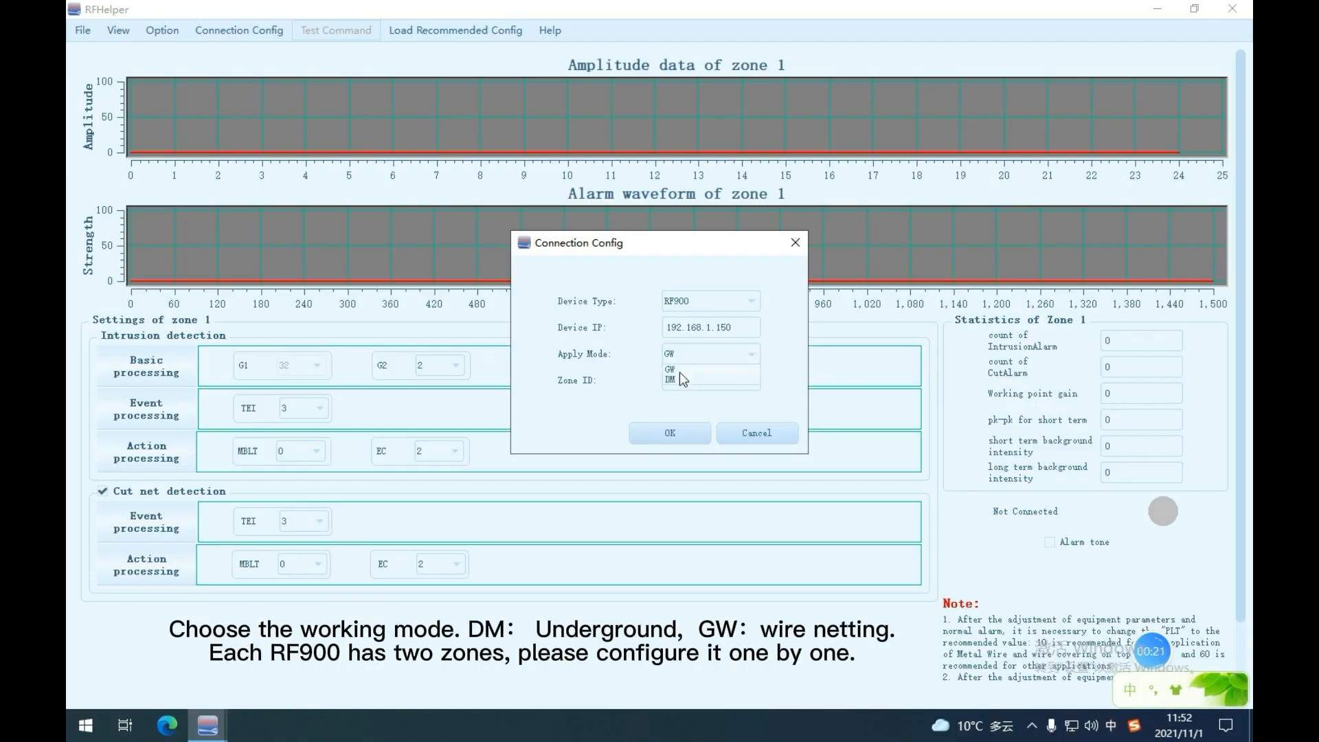
click(756, 370)
click(753, 378)
click(783, 320)
click(679, 433)
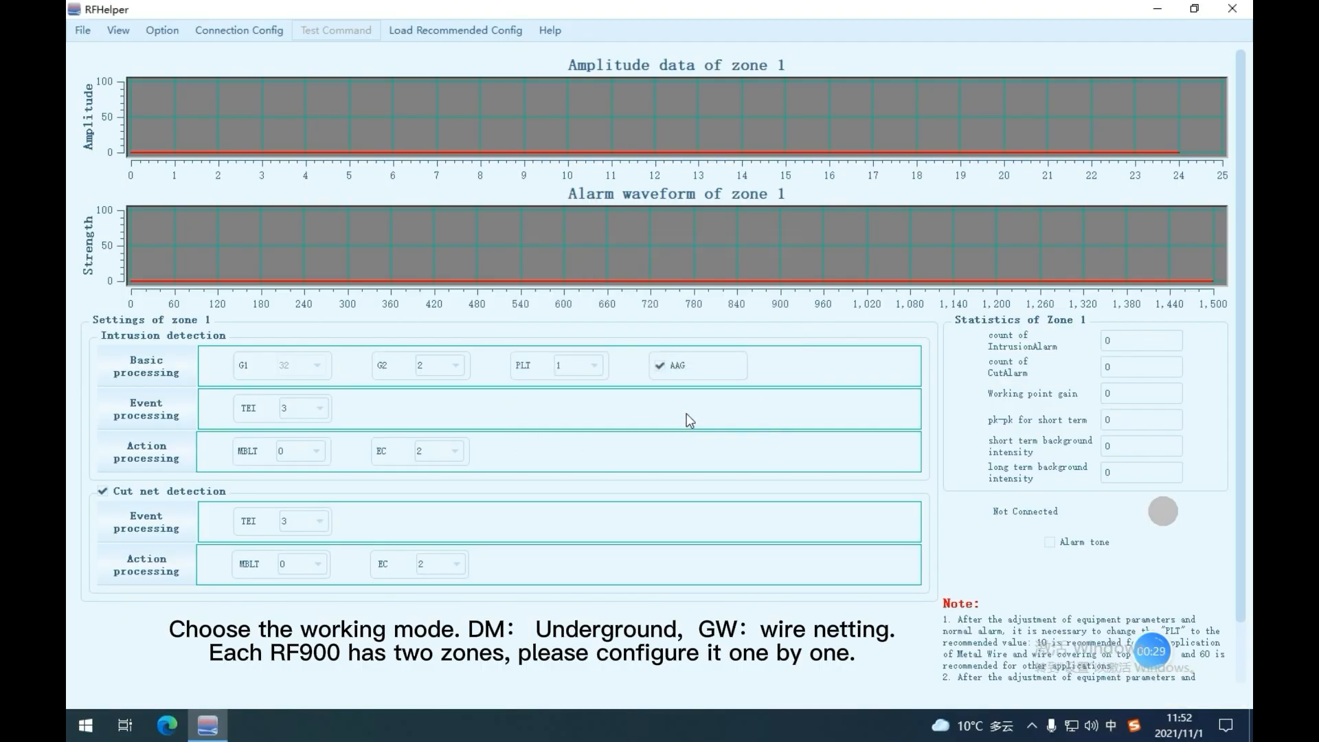
Link the software to the device.
scroll(1093, 361, down, 3)
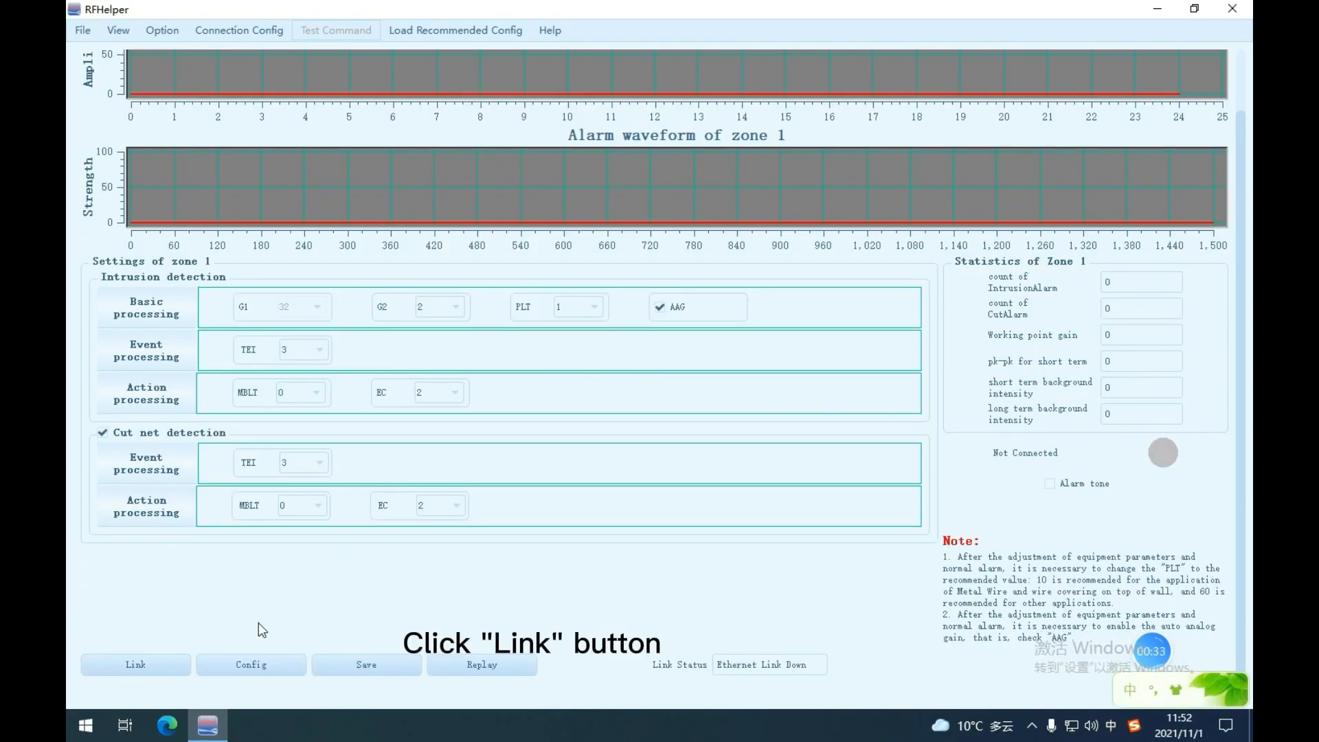
click(147, 662)
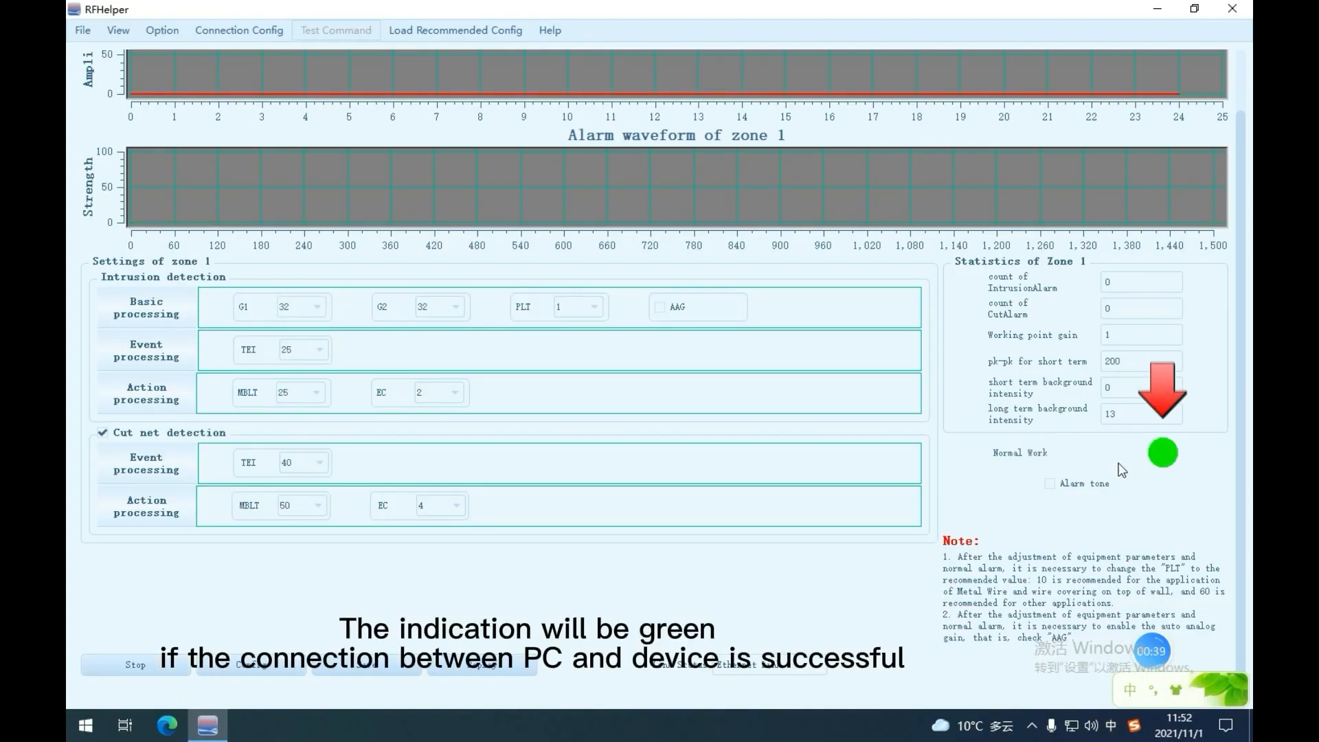
Change zone 1's apply mode to DM.
scroll(1079, 470, up, 2)
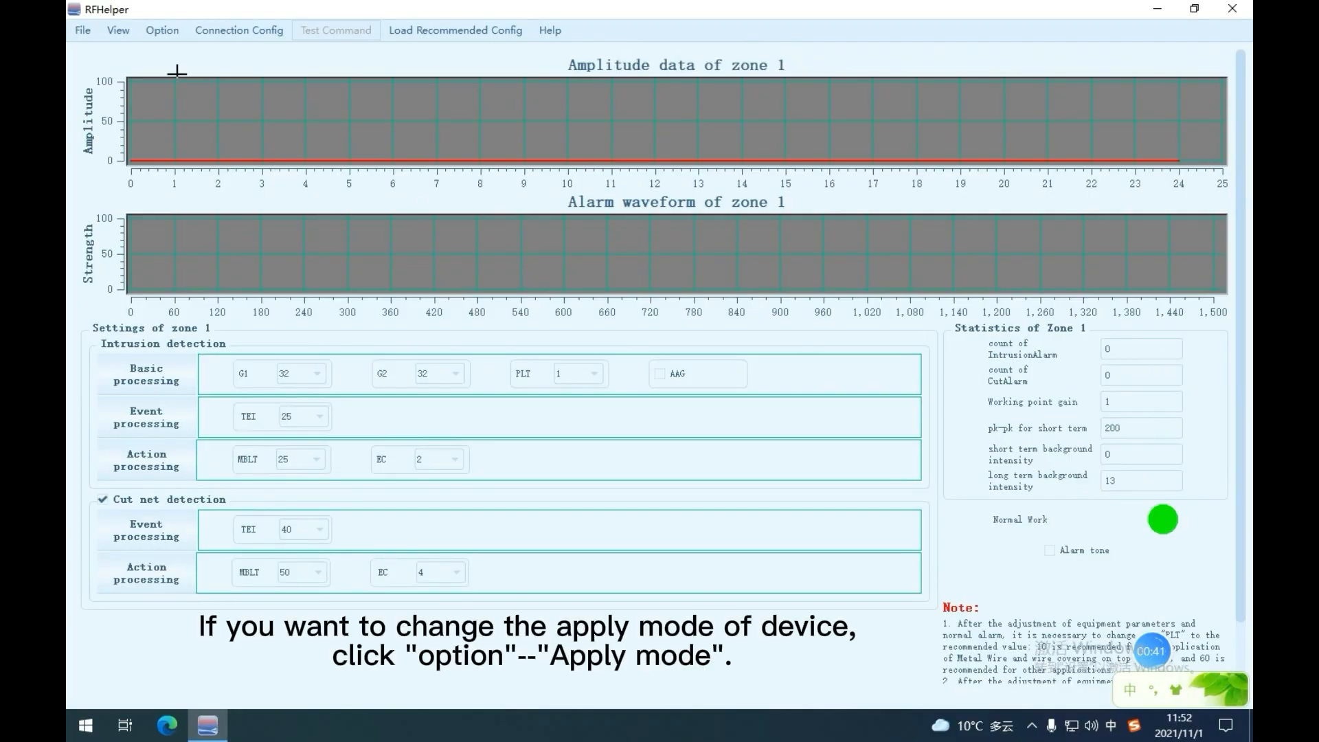
click(157, 31)
mouse_move(221, 199)
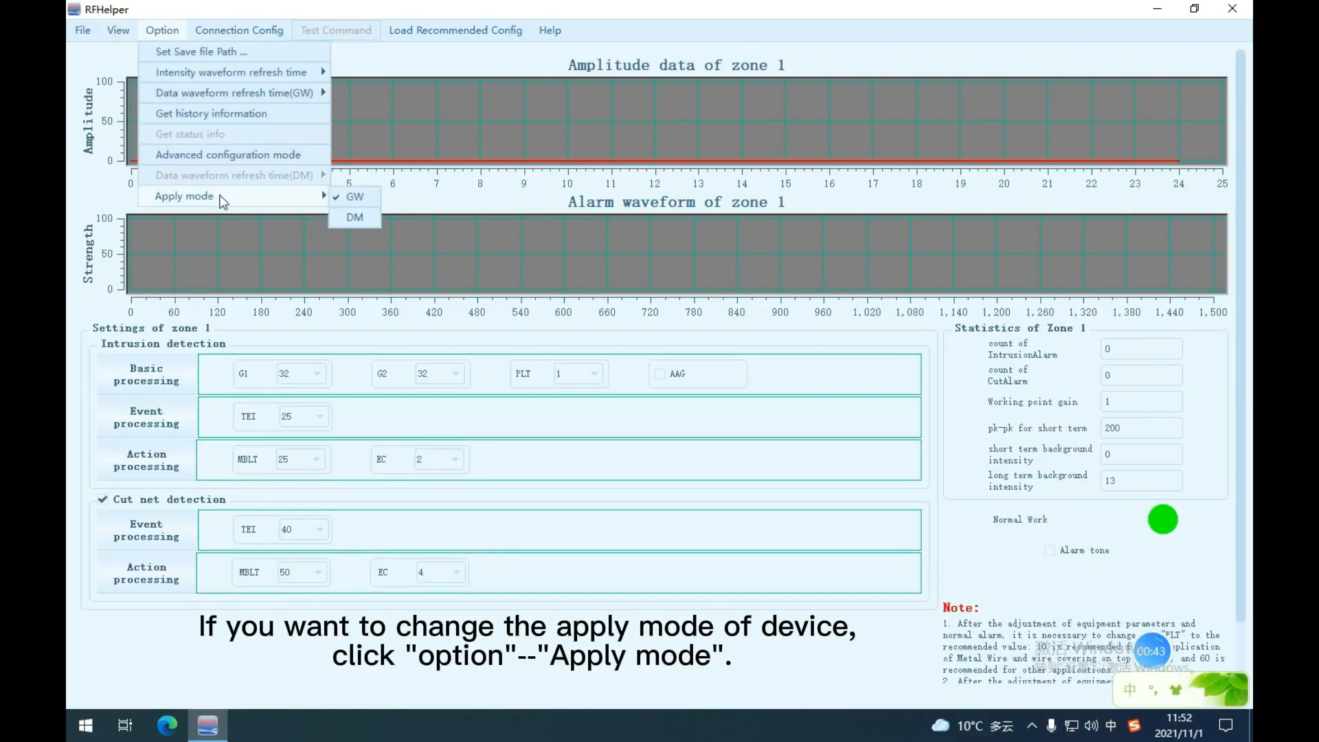
click(354, 217)
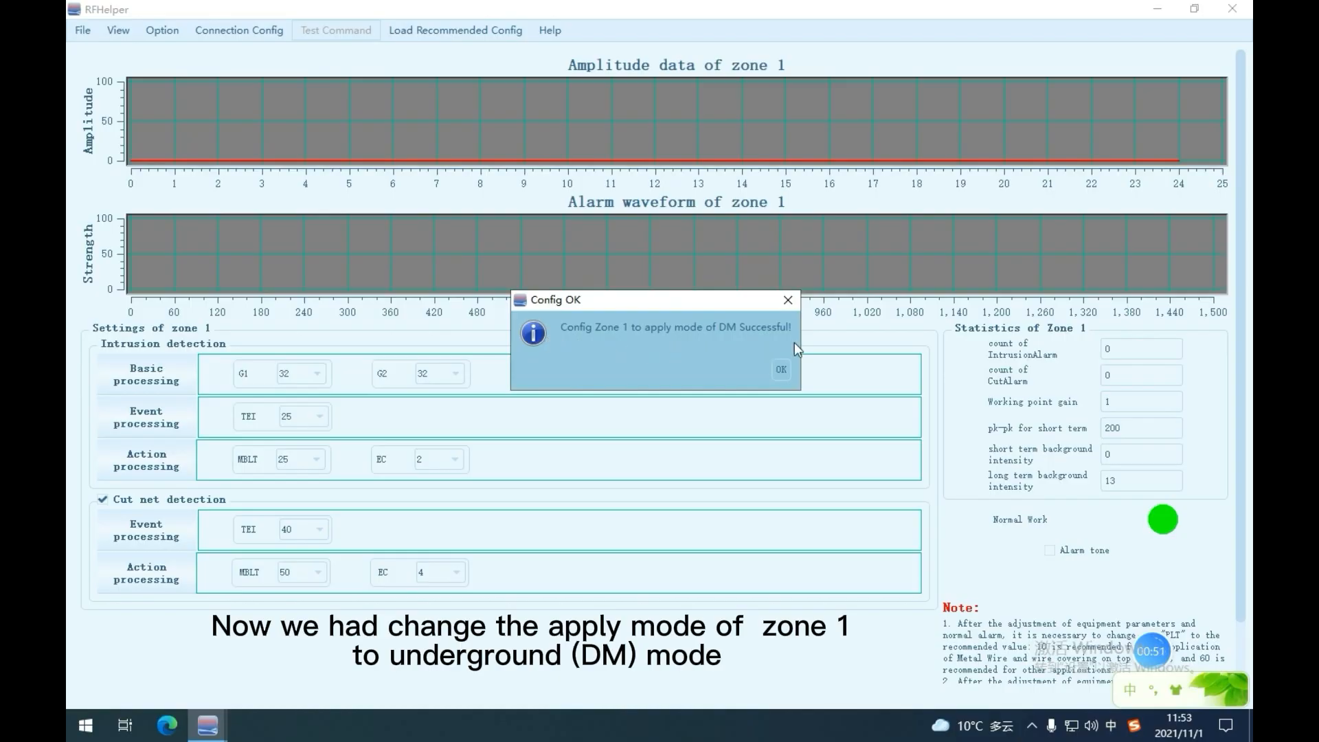
Dismiss the confirmation and link the software to the device in DM mode.
click(786, 369)
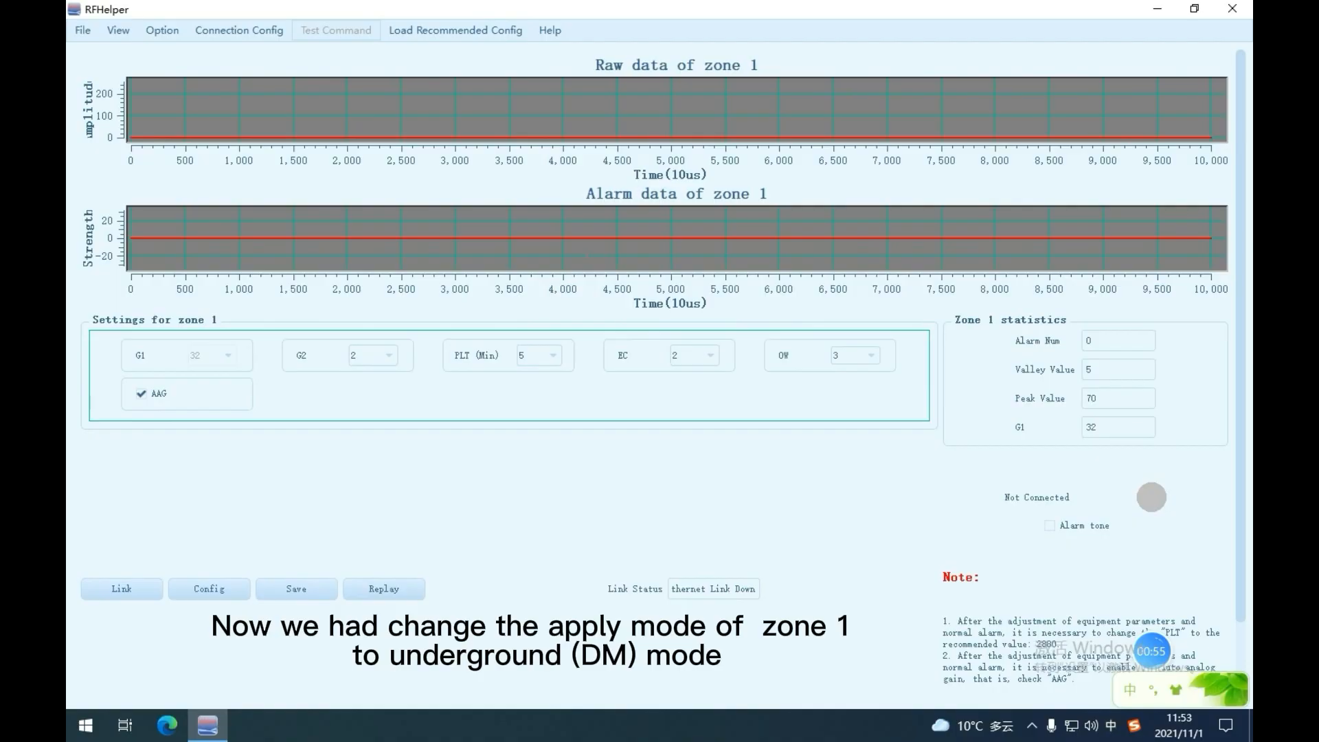
click(144, 592)
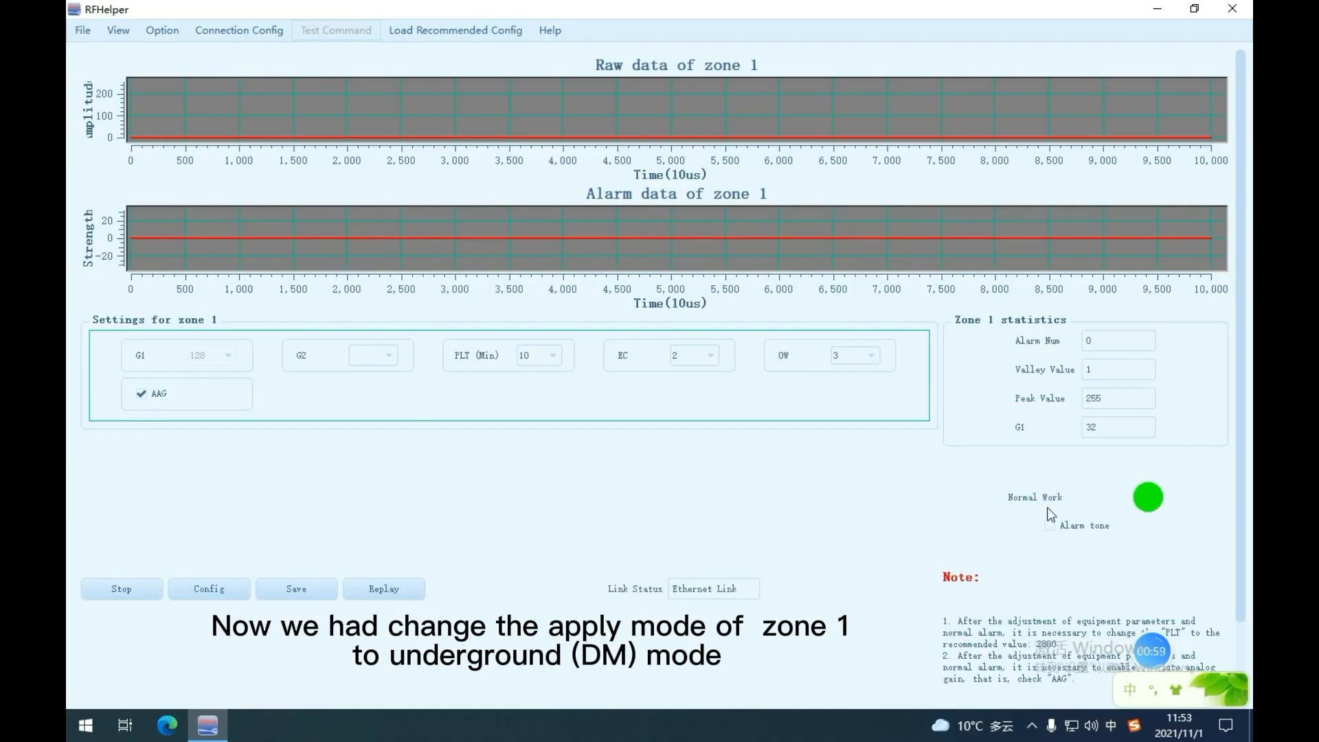
Switch zone 1's apply mode back to GW and confirm.
click(163, 39)
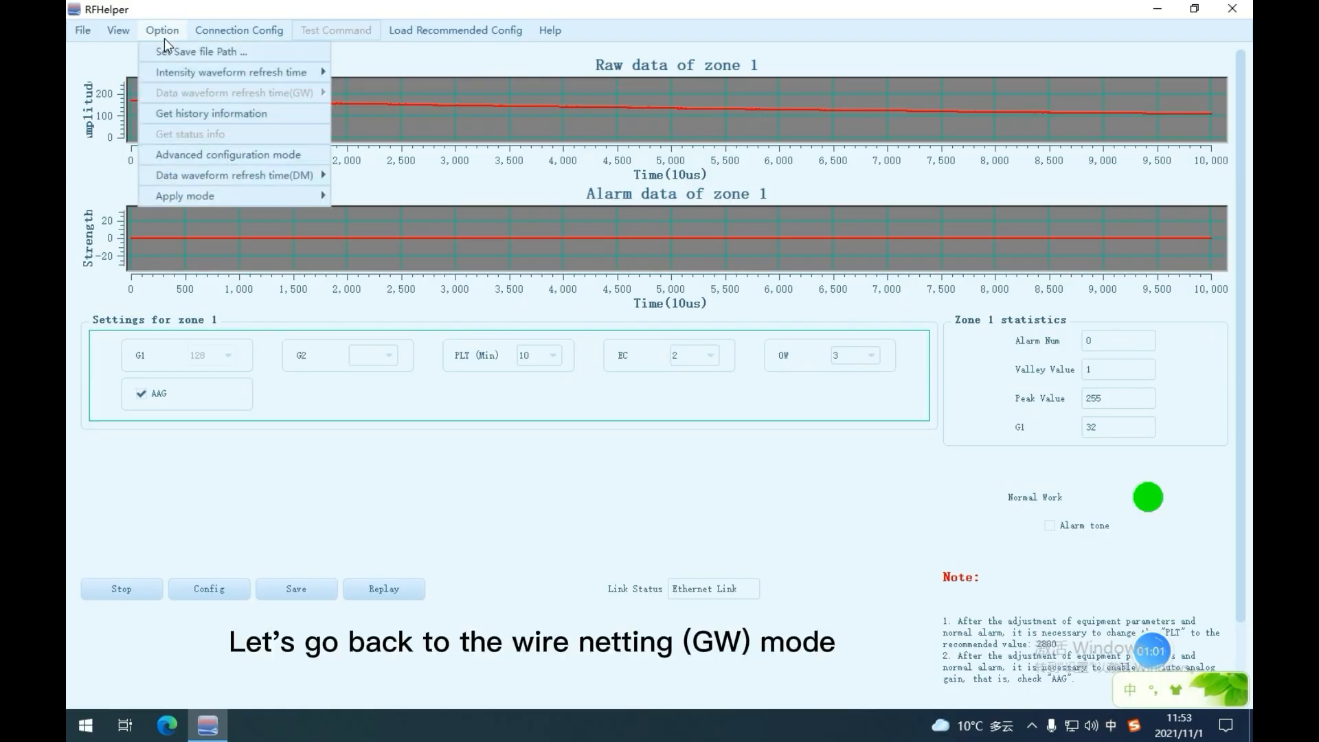
mouse_move(287, 195)
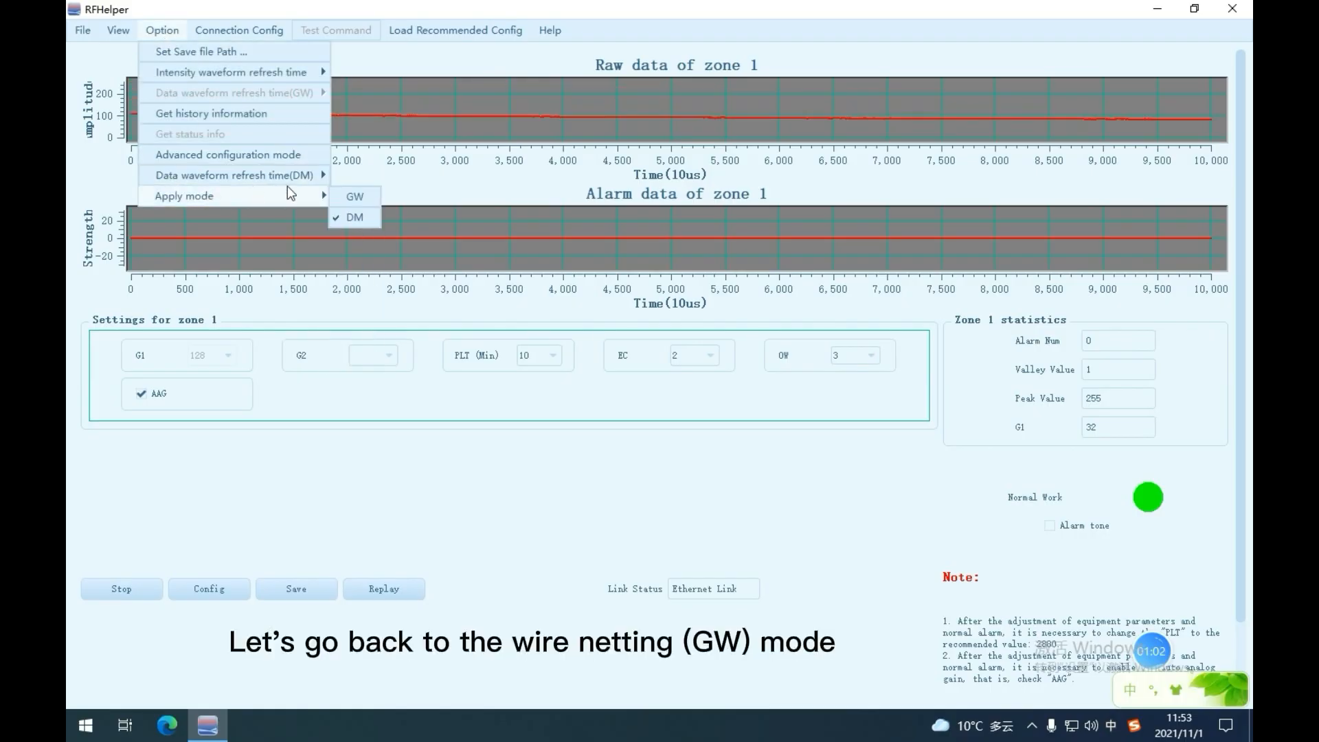
click(367, 197)
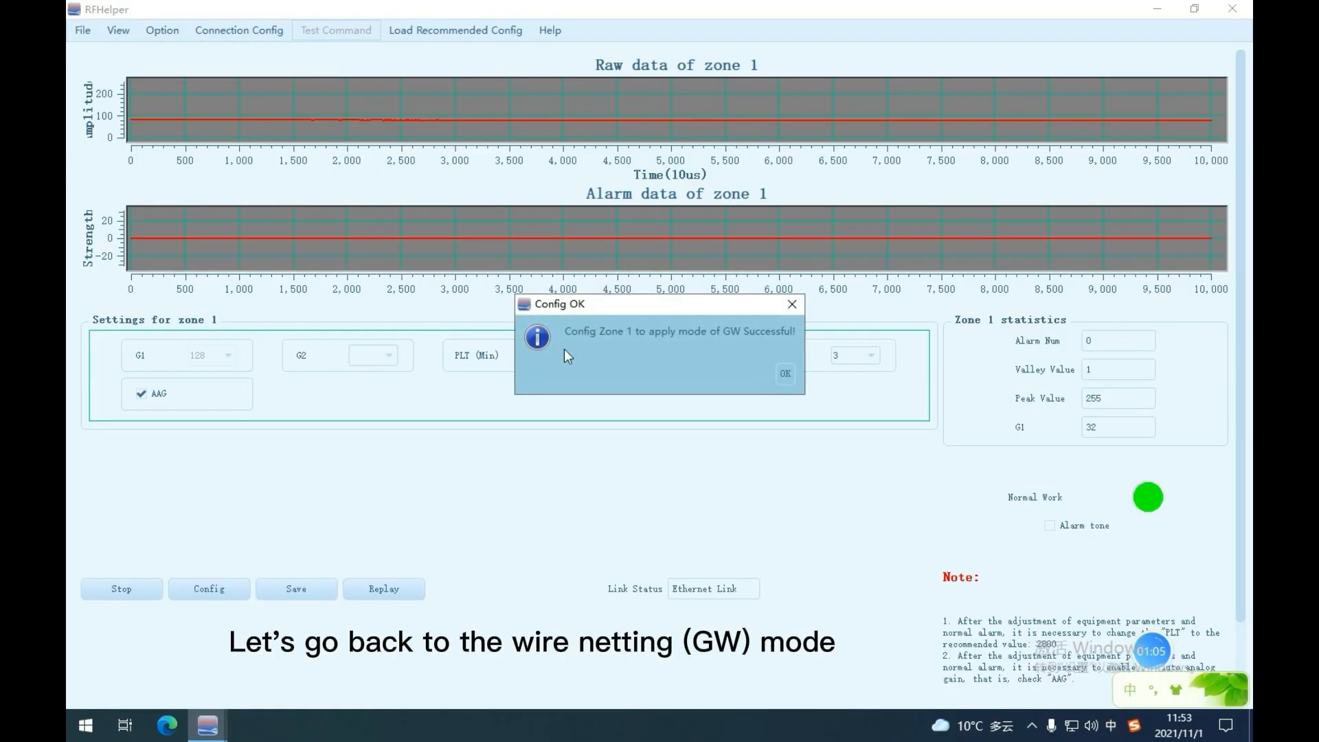
click(777, 371)
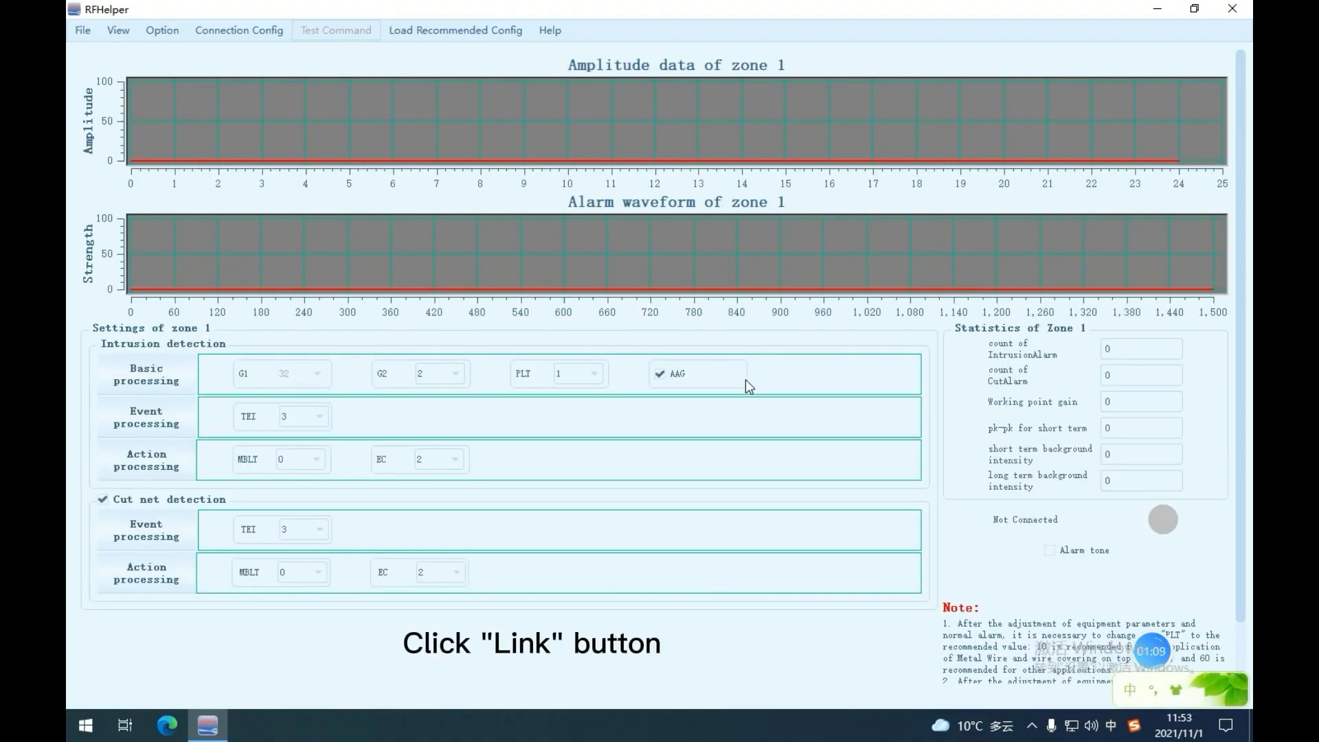
Load the recommended config for Metal Wire or wire covering on top of Wall.
scroll(416, 375, down, 3)
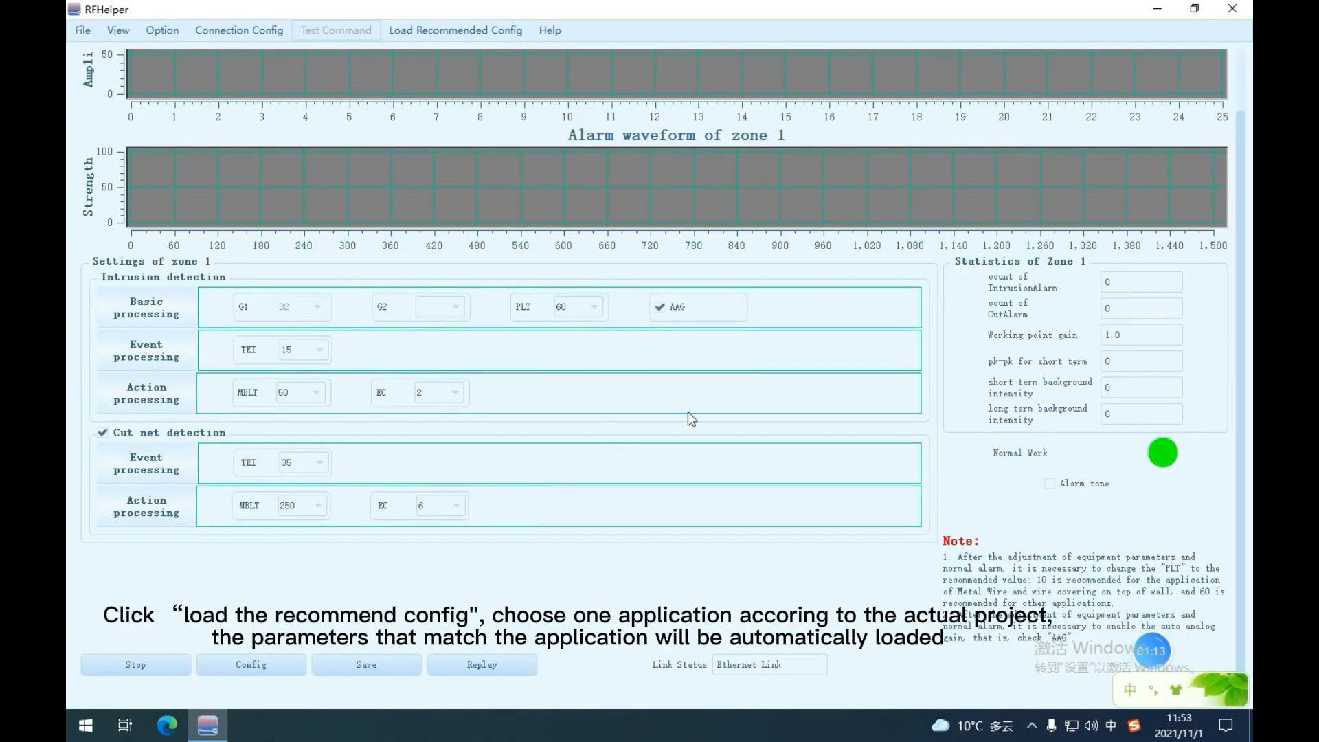
scroll(687, 411, up, 1)
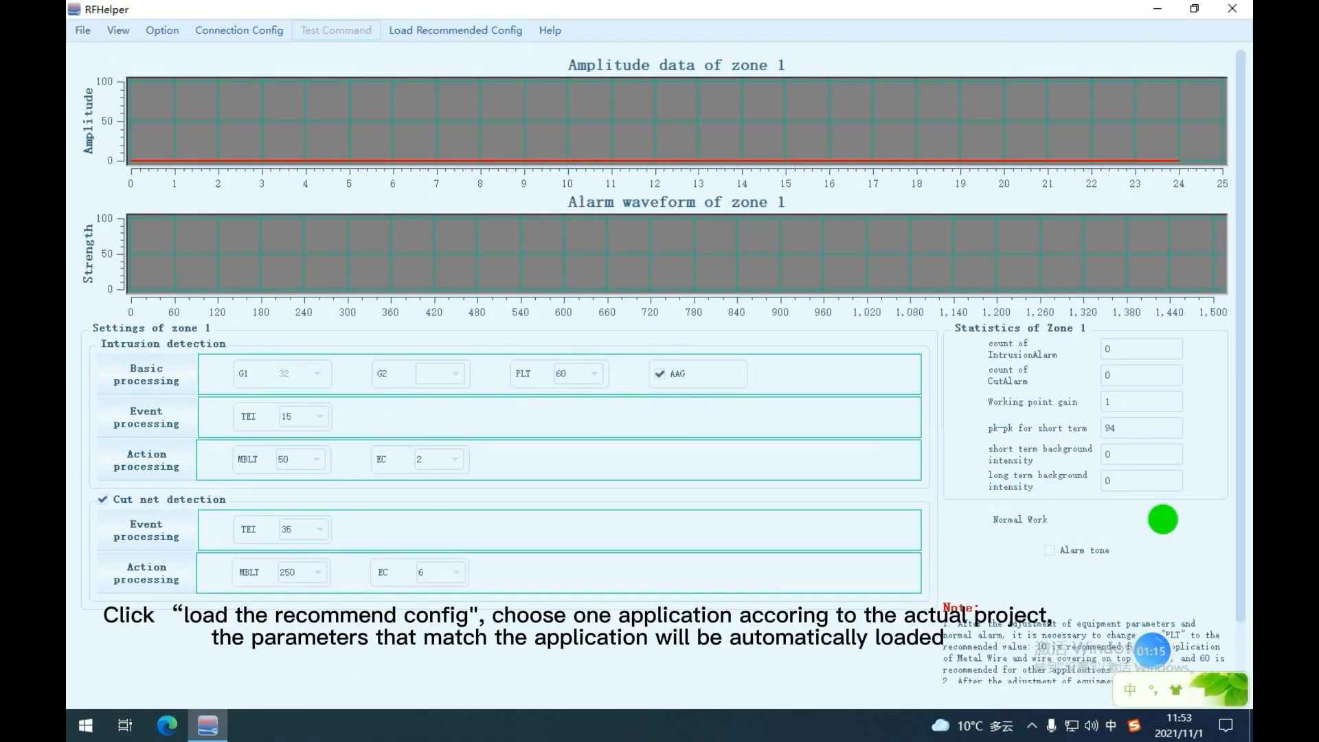
click(444, 34)
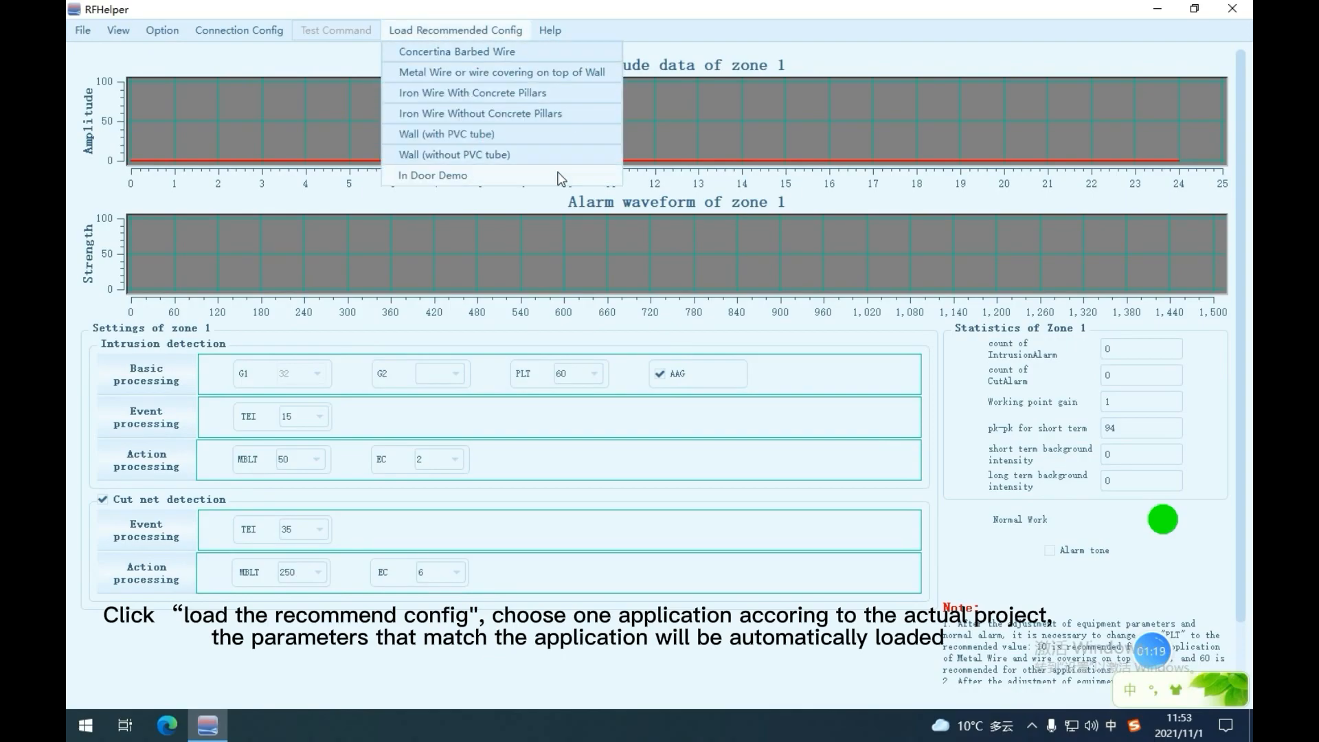
click(559, 73)
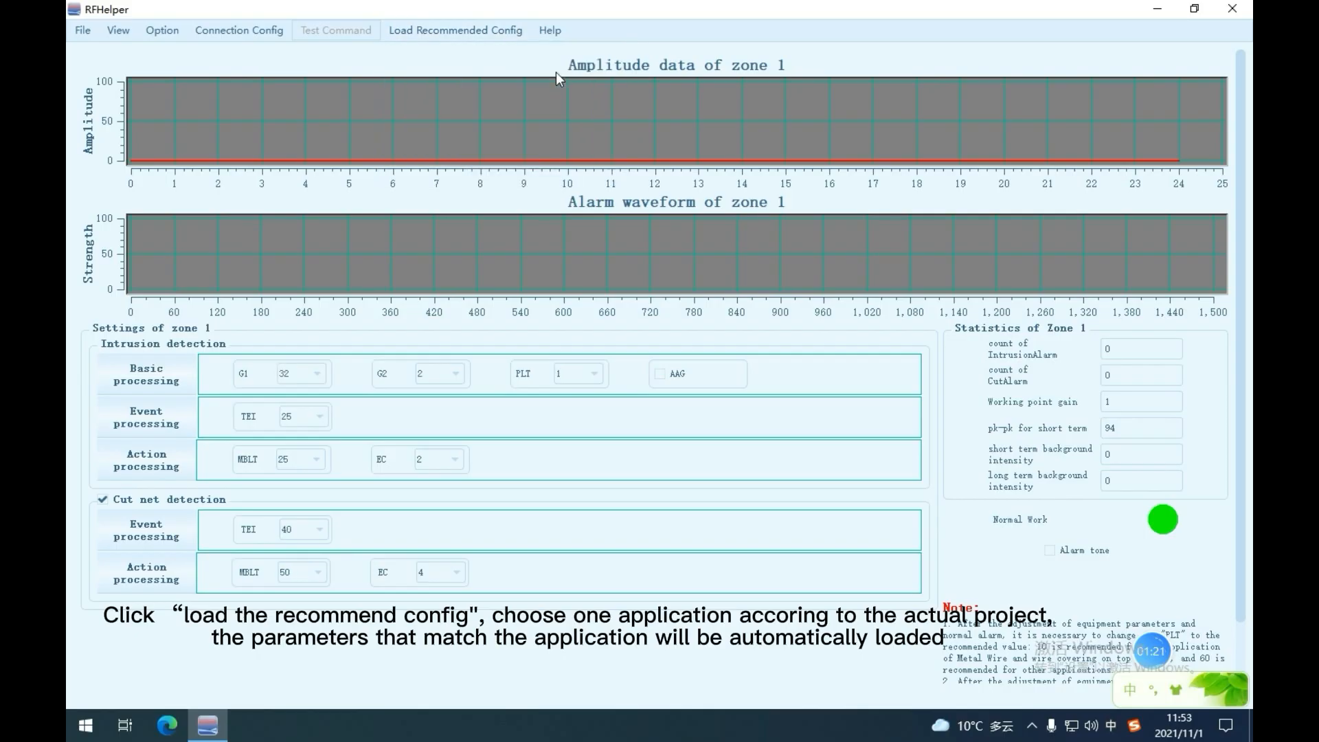
Download the loaded configuration to the device.
scroll(584, 412, down, 1)
click(274, 667)
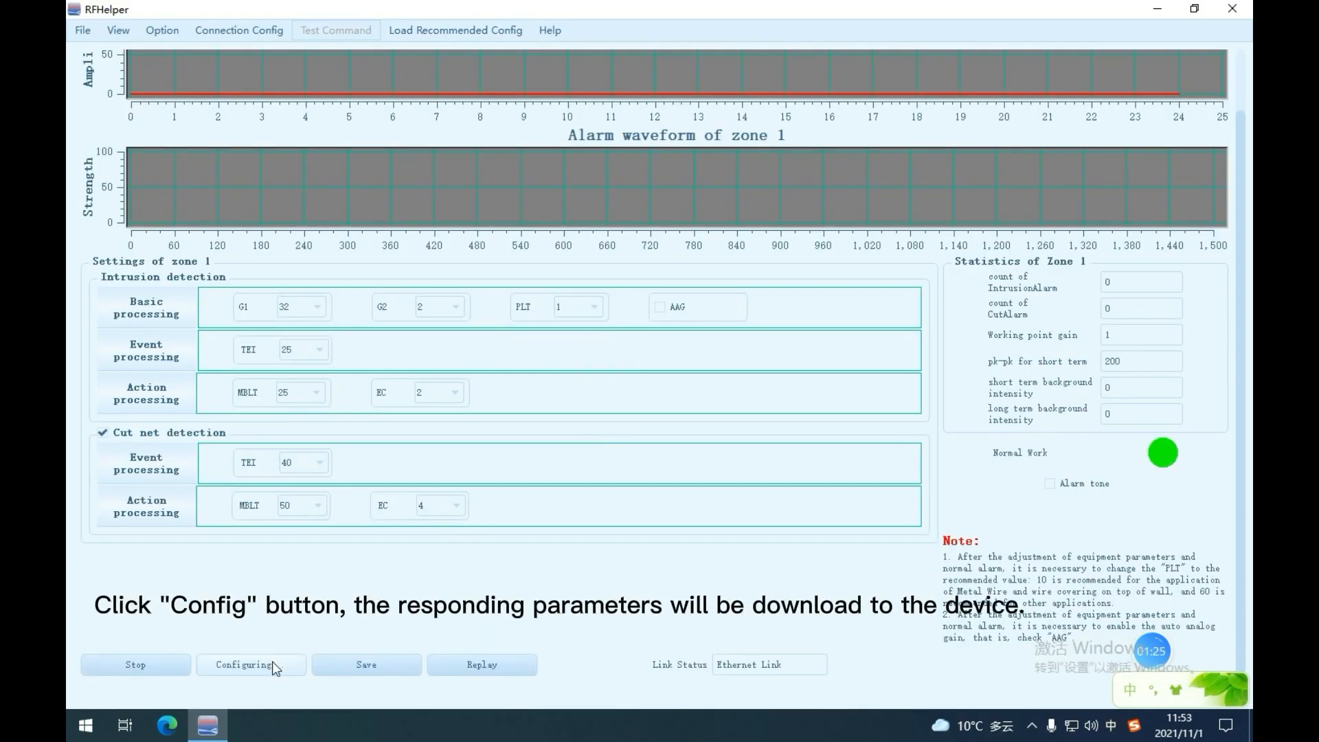
scroll(688, 467, up, 1)
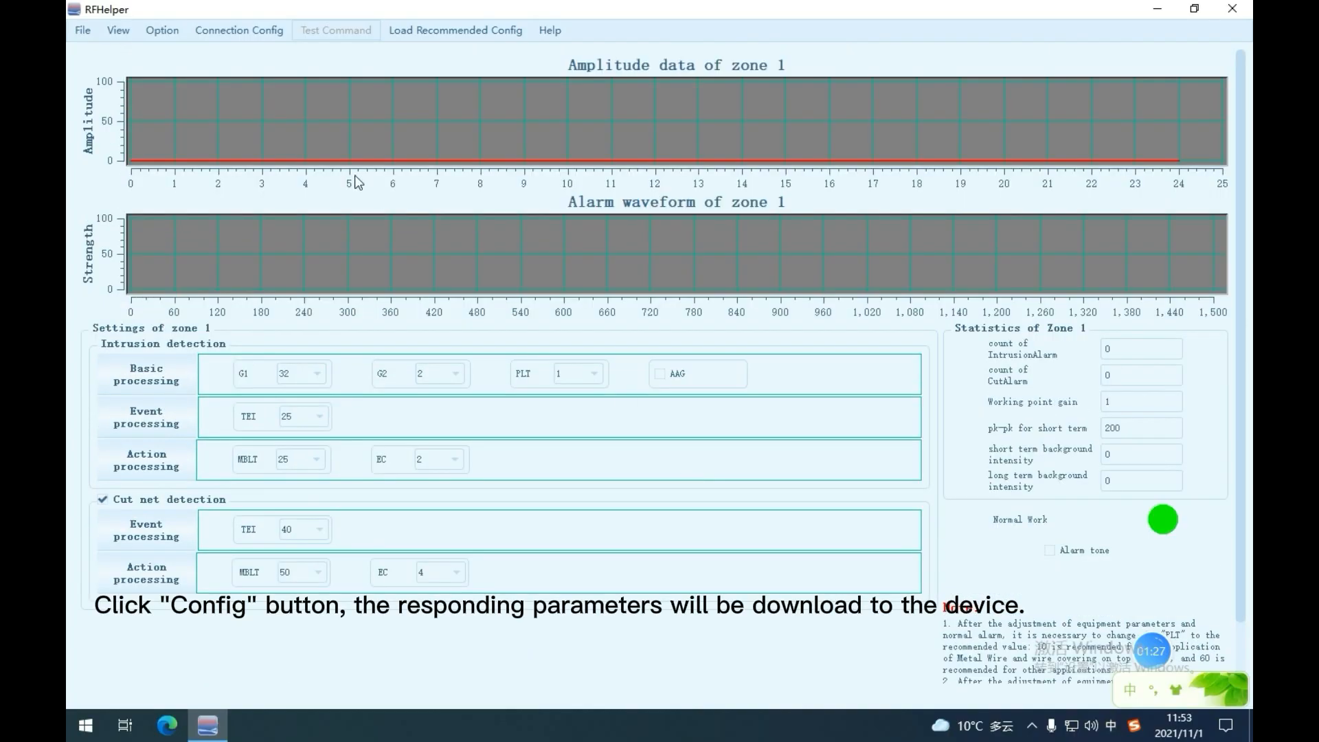
Switch the zone chart view to raw data.
click(162, 35)
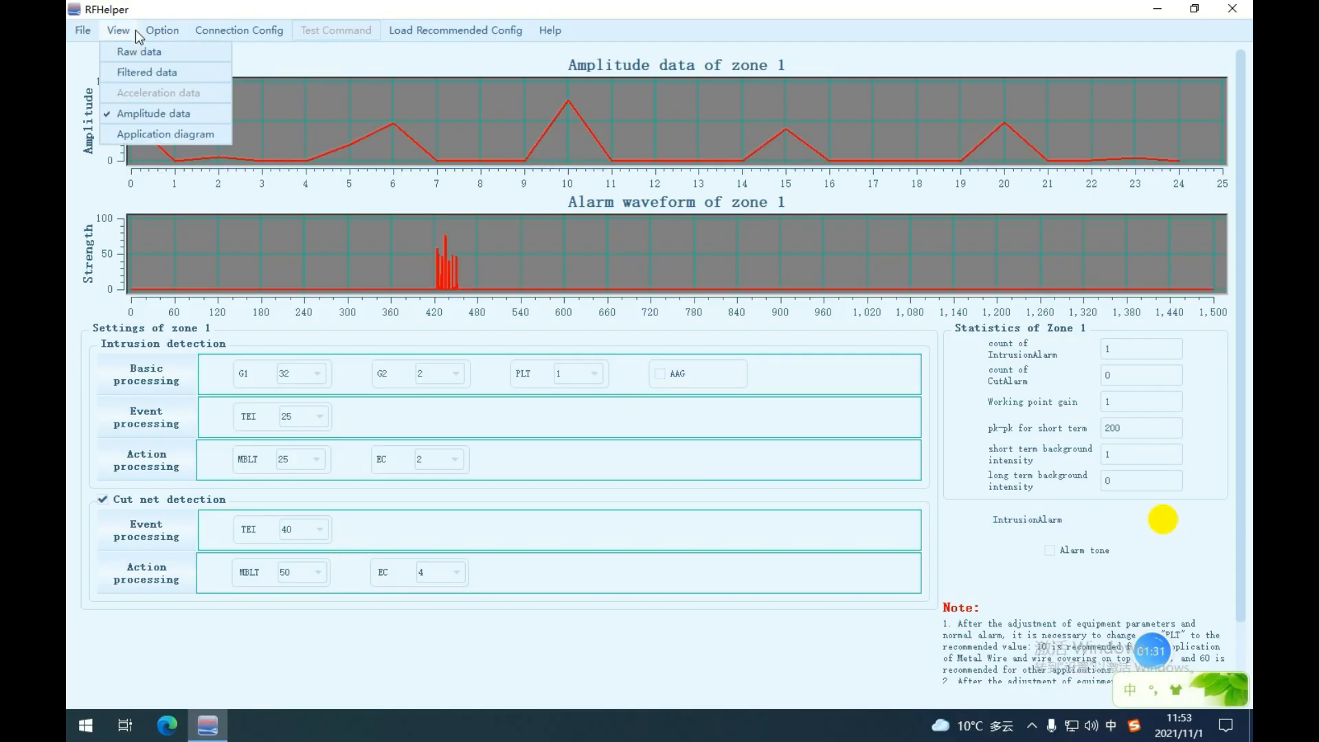
click(123, 52)
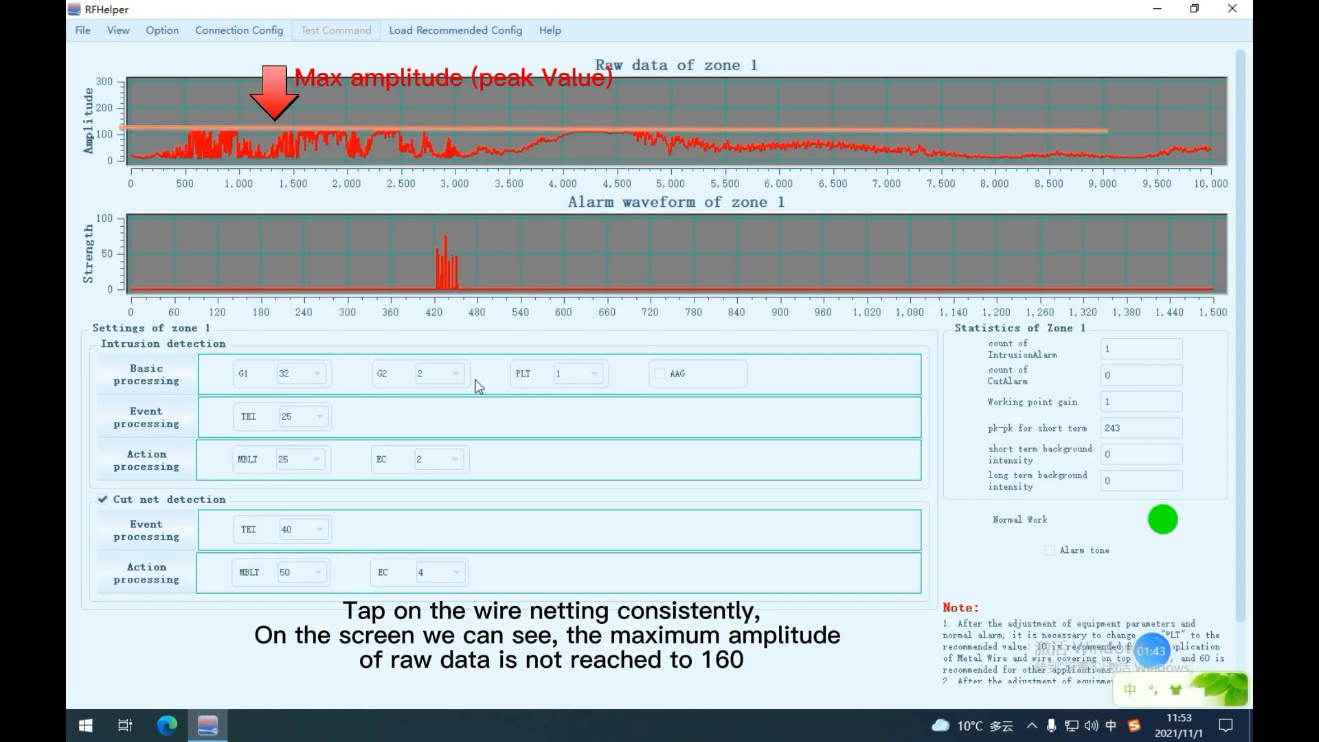
Set zone 1's G2 to 22 and download the configuration to the device.
click(456, 374)
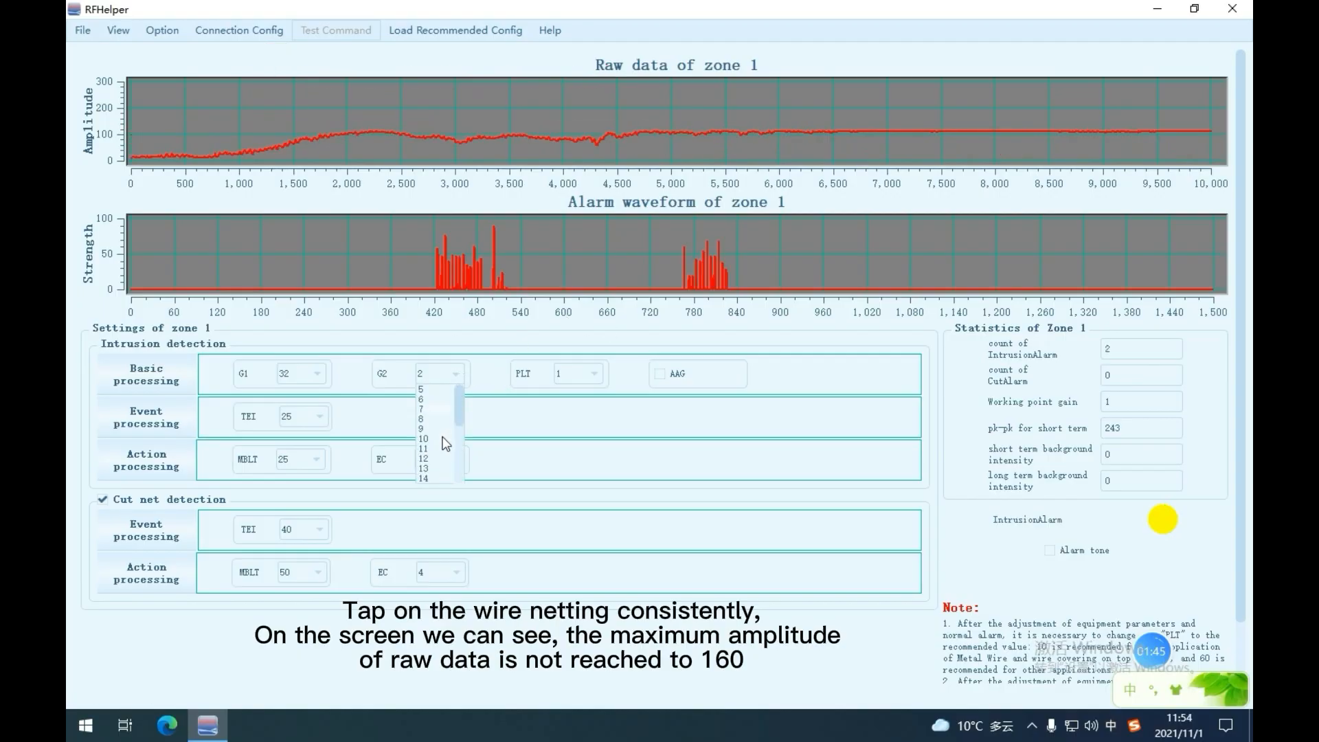
scroll(445, 446, down, 4)
click(431, 467)
scroll(572, 466, down, 1)
click(273, 661)
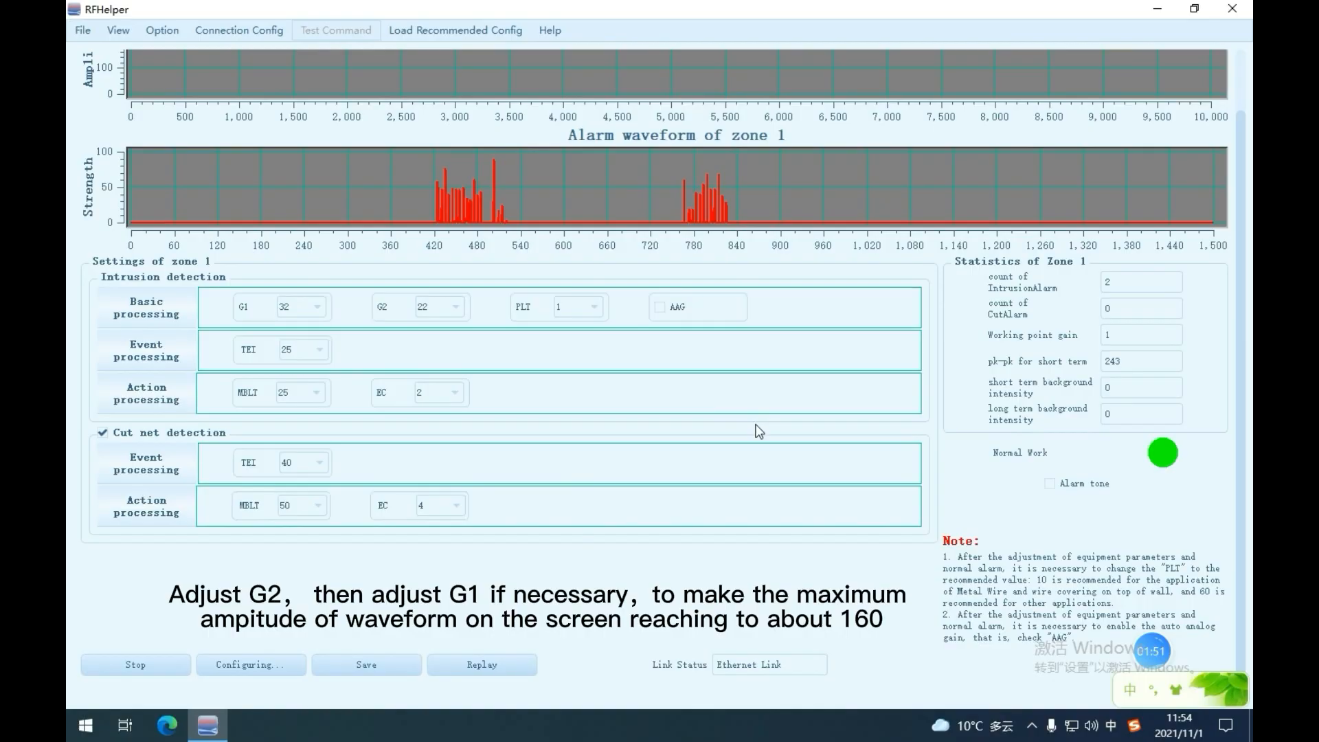
scroll(760, 428, up, 1)
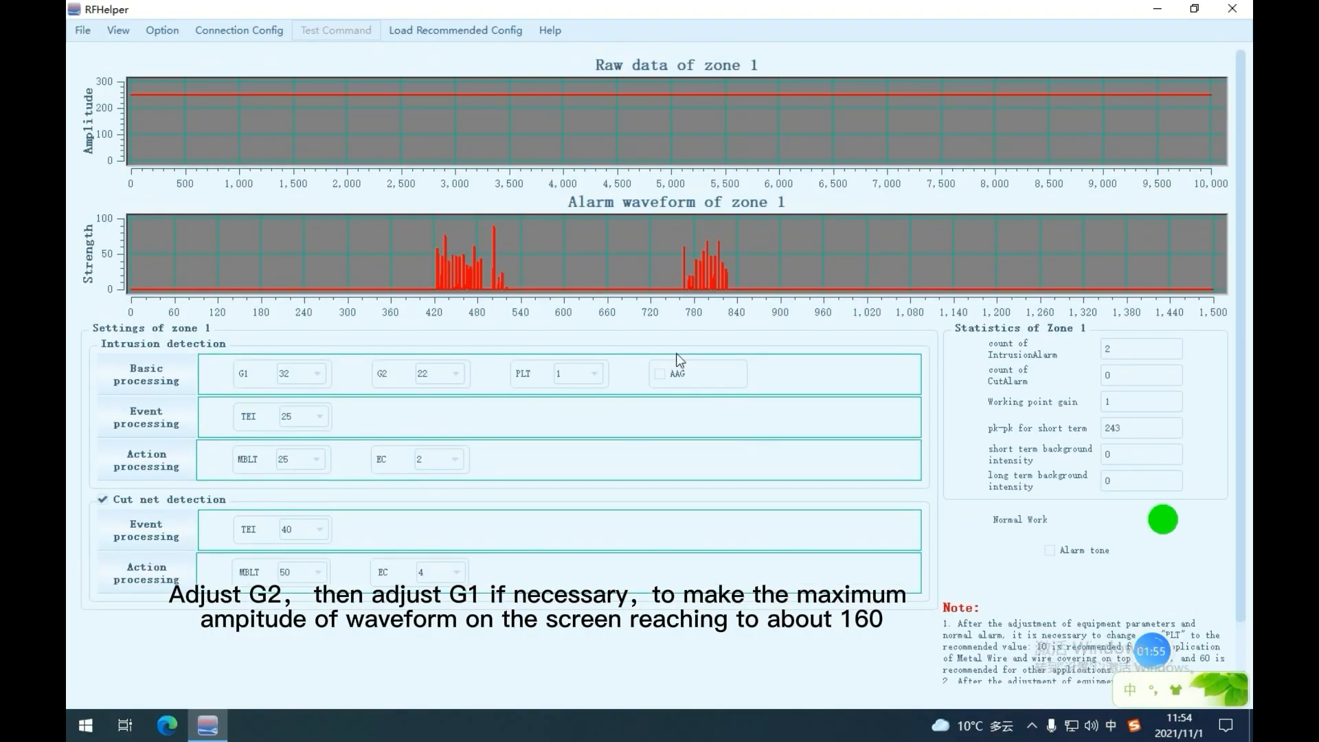
Set zone 1's G2 to 12 and download the configuration to the device.
click(455, 374)
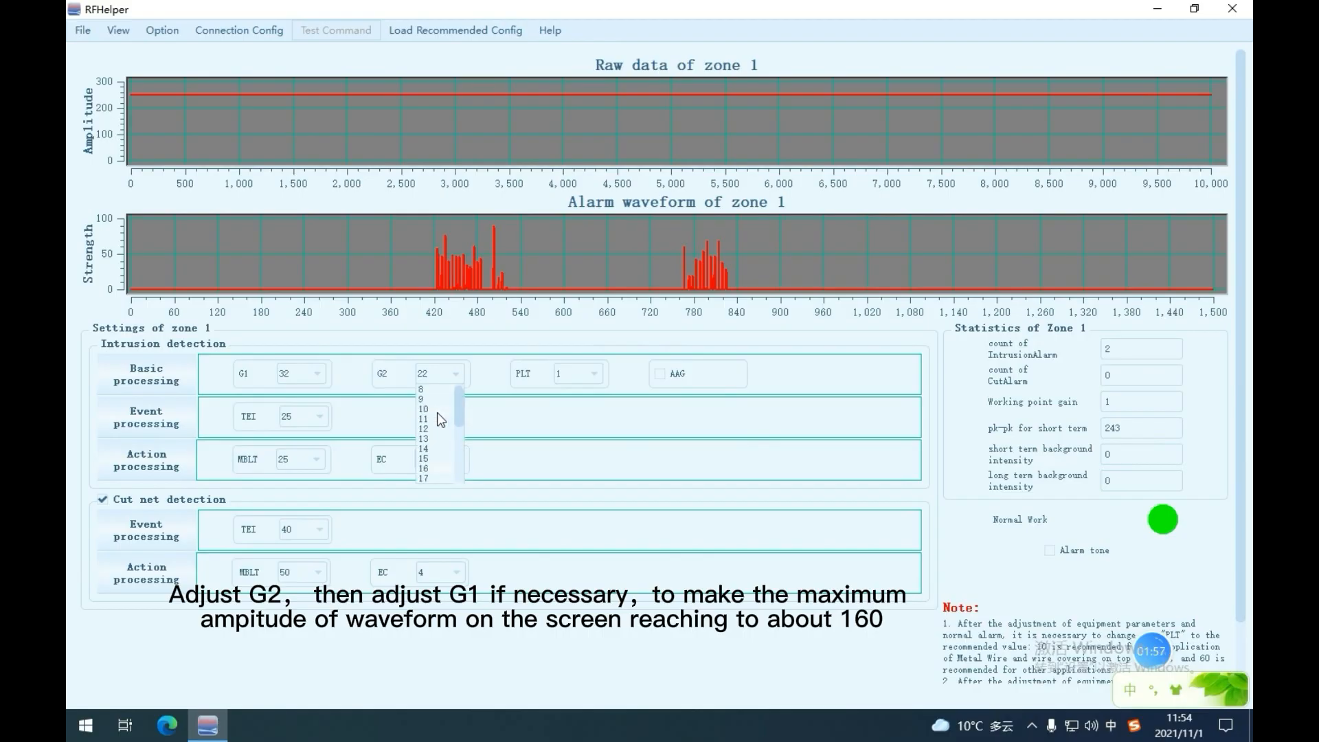
click(440, 429)
scroll(659, 539, down, 1)
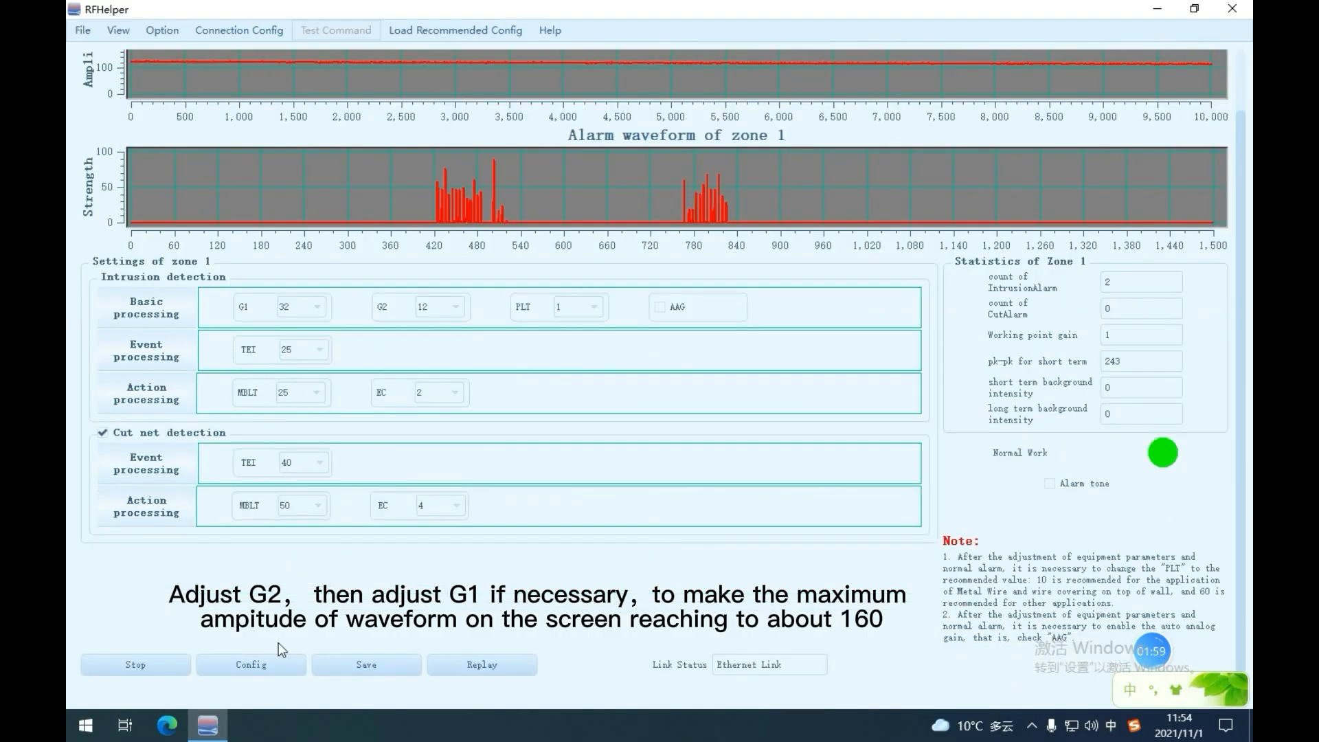
click(234, 662)
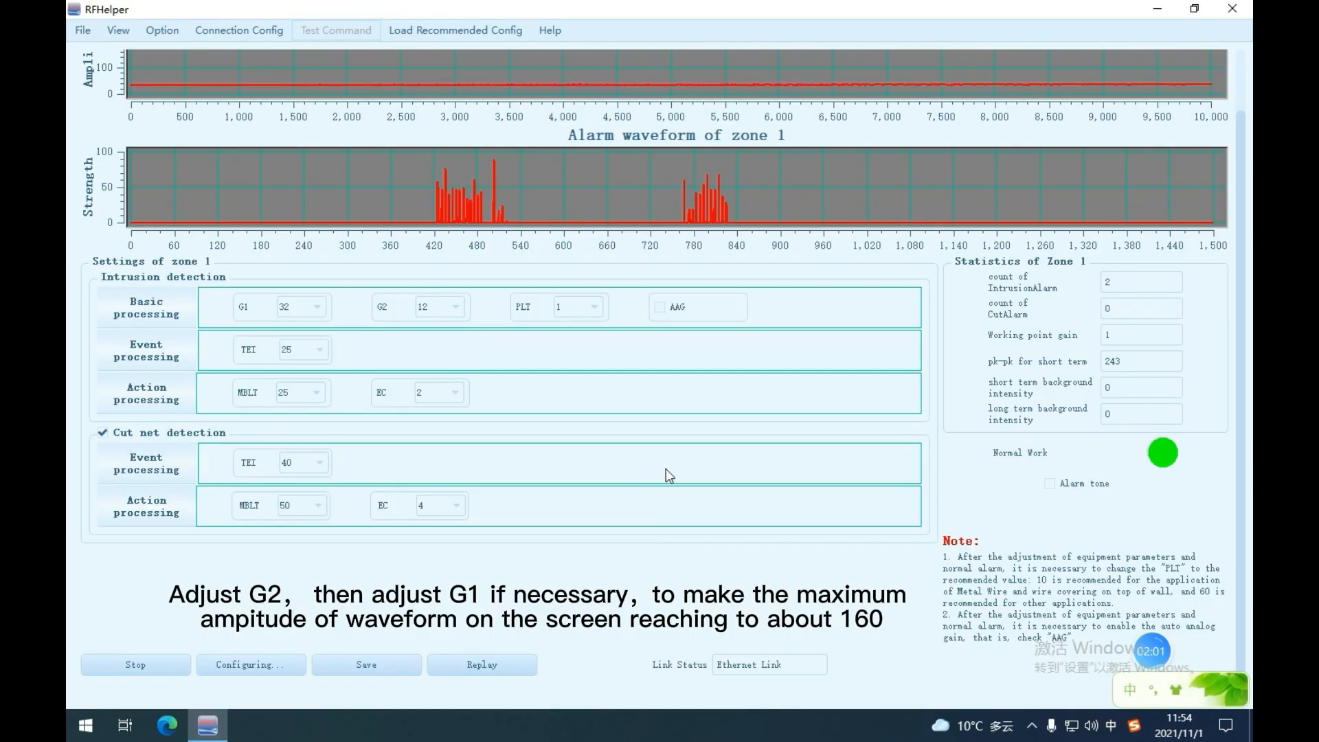
scroll(666, 469, up, 1)
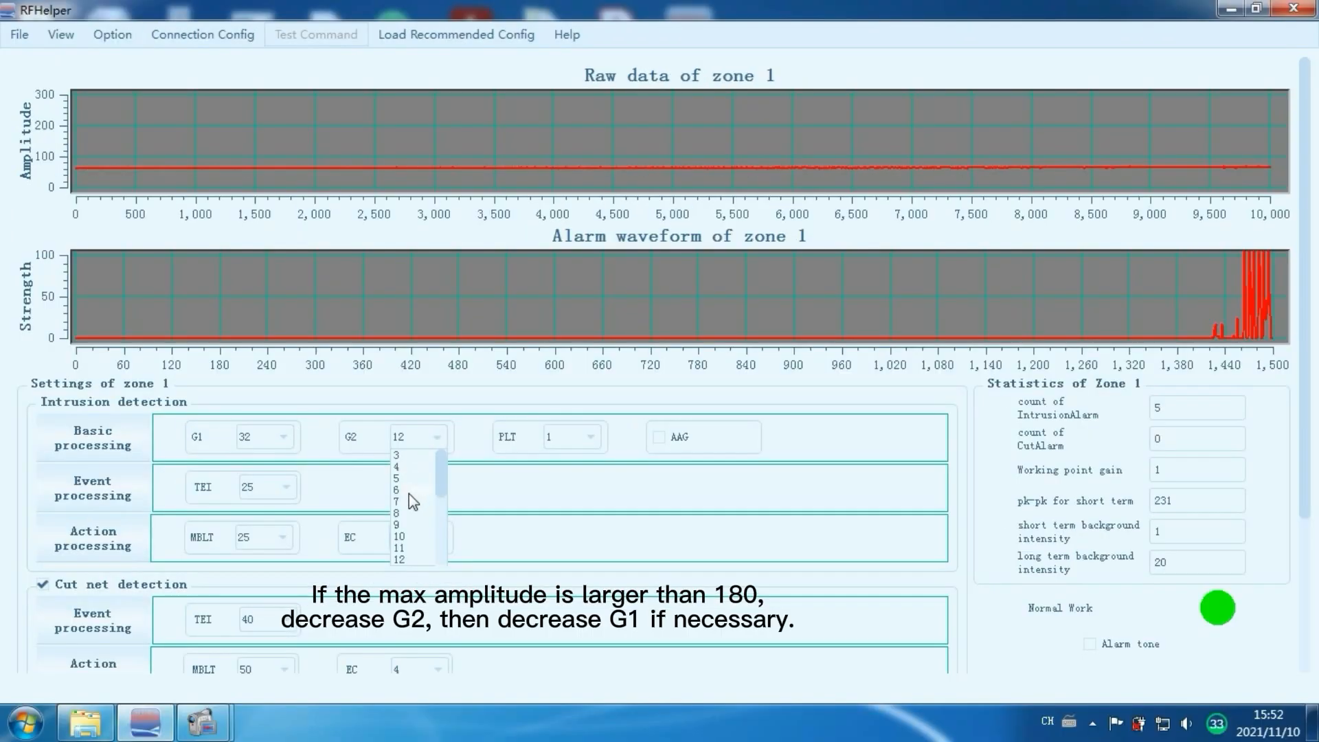
Set zone 1's G2 to 6 and download the configuration to the device.
click(409, 493)
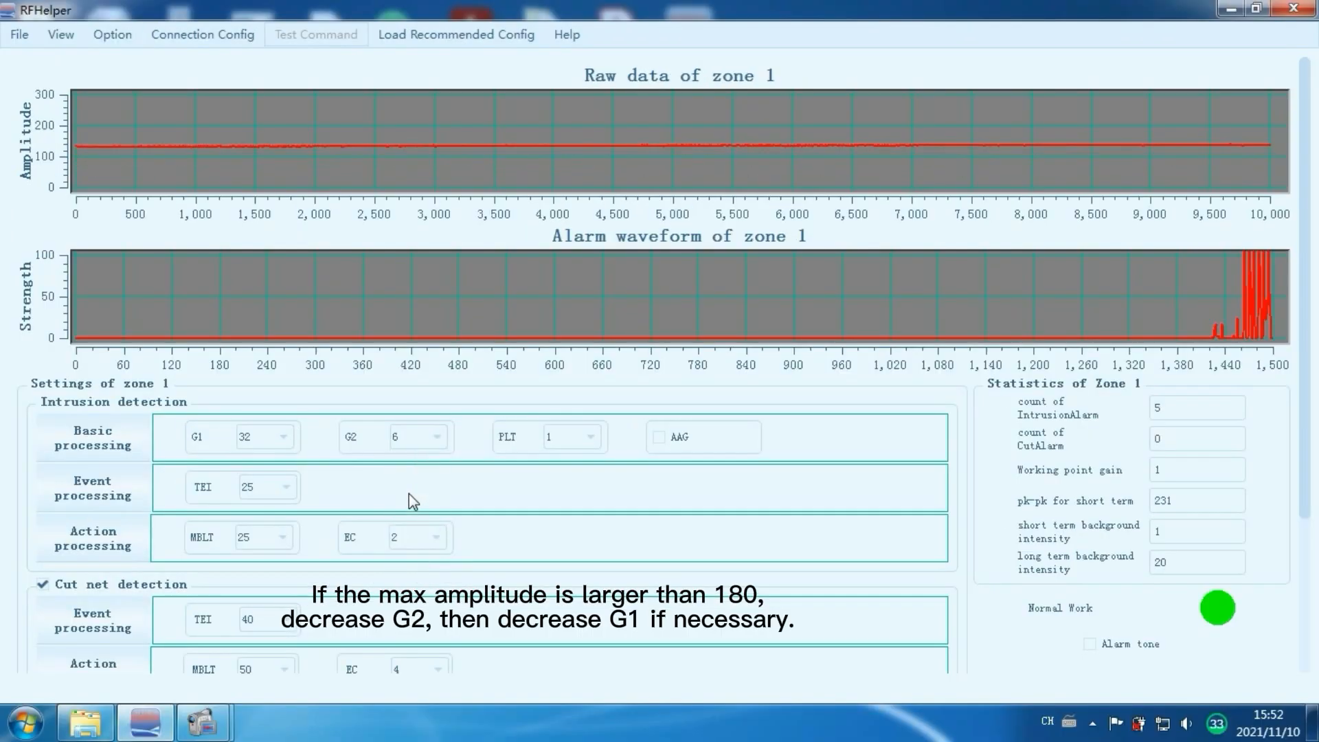
scroll(361, 577, down, 3)
click(196, 653)
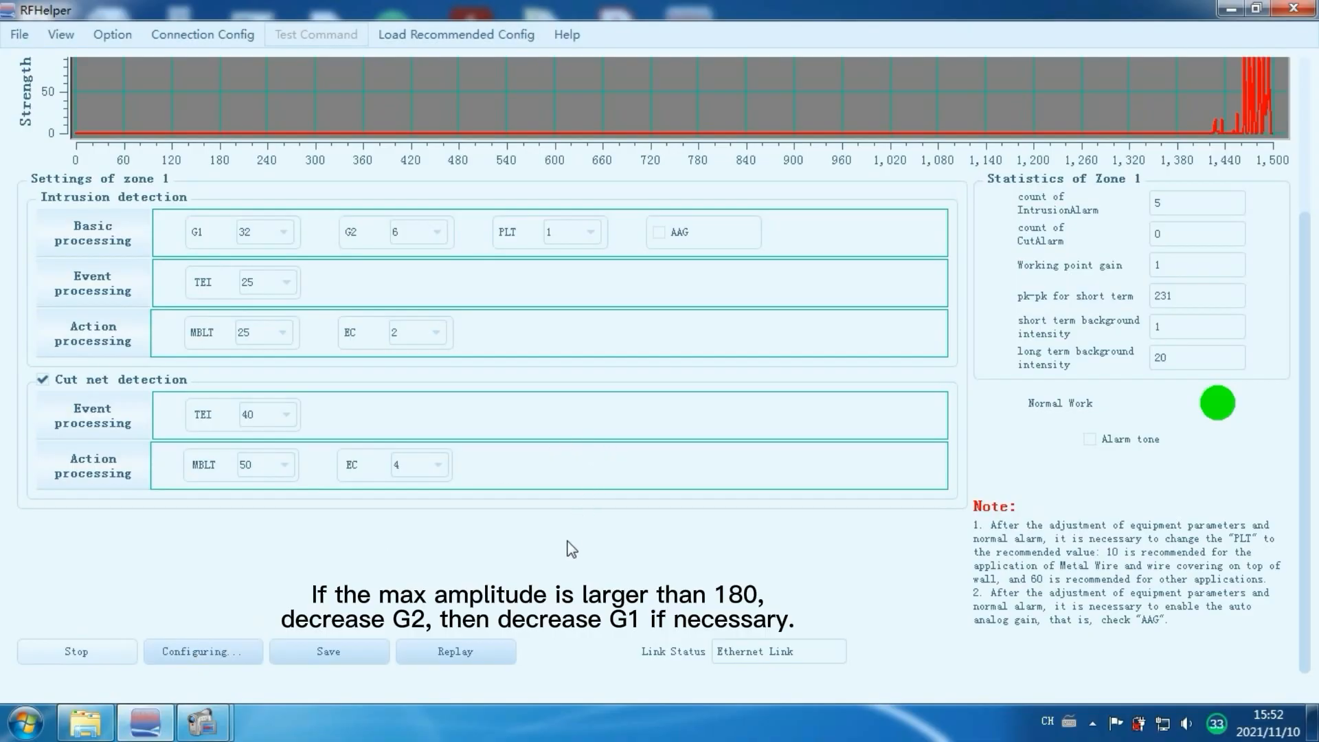
scroll(570, 550, up, 3)
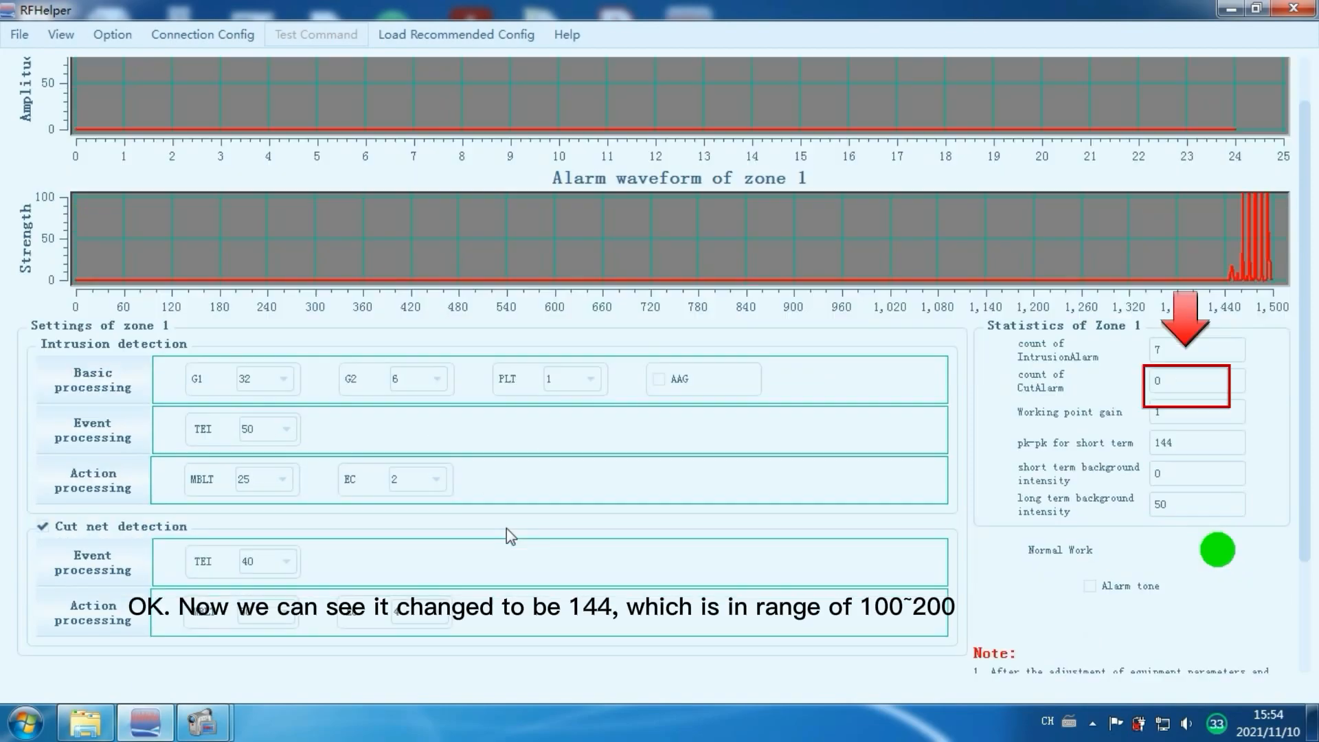
Switch the zone chart view to amplitude data.
scroll(505, 529, down, 1)
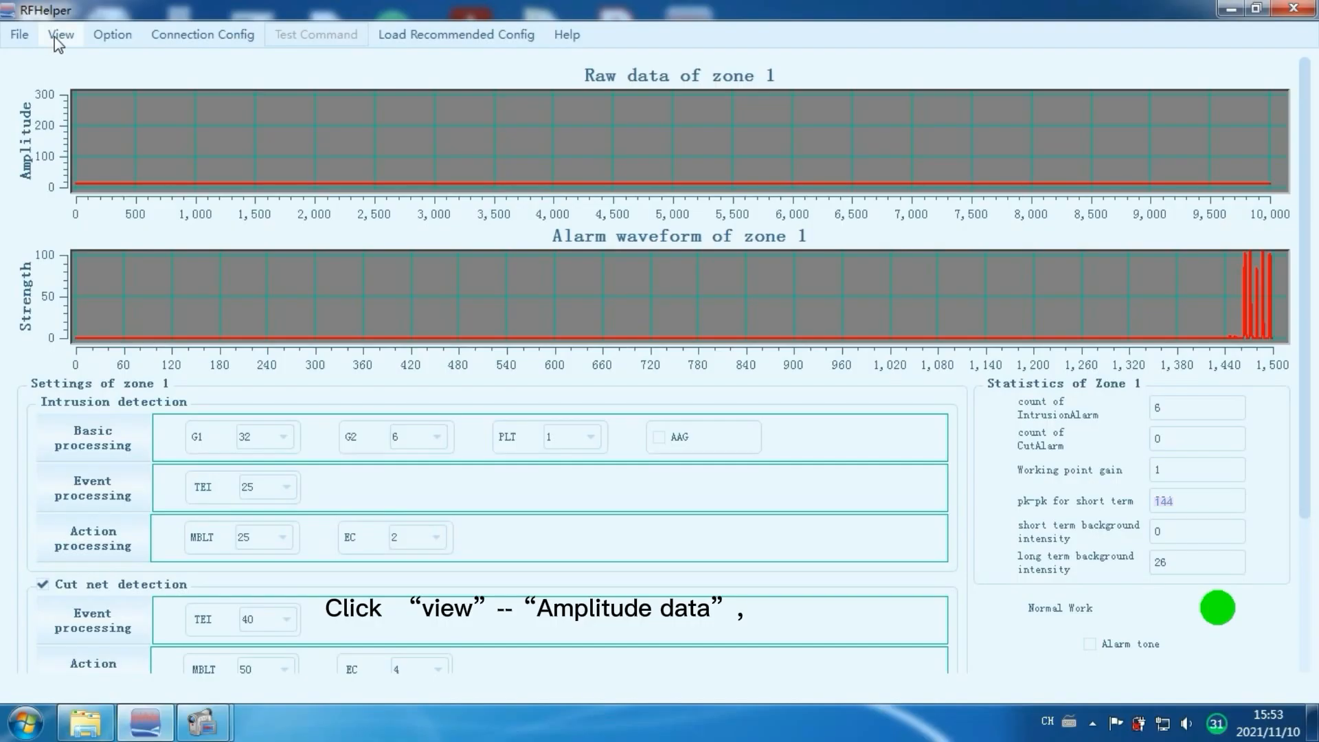
click(60, 36)
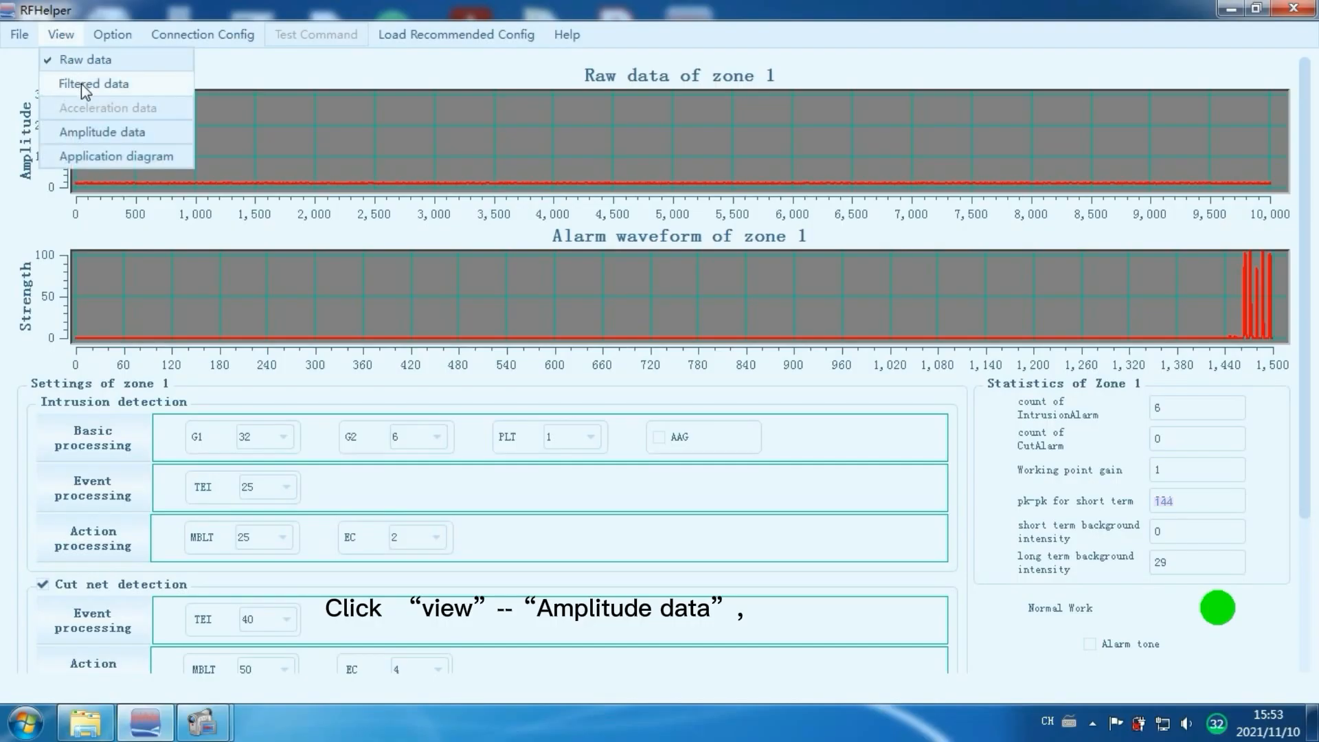
click(89, 132)
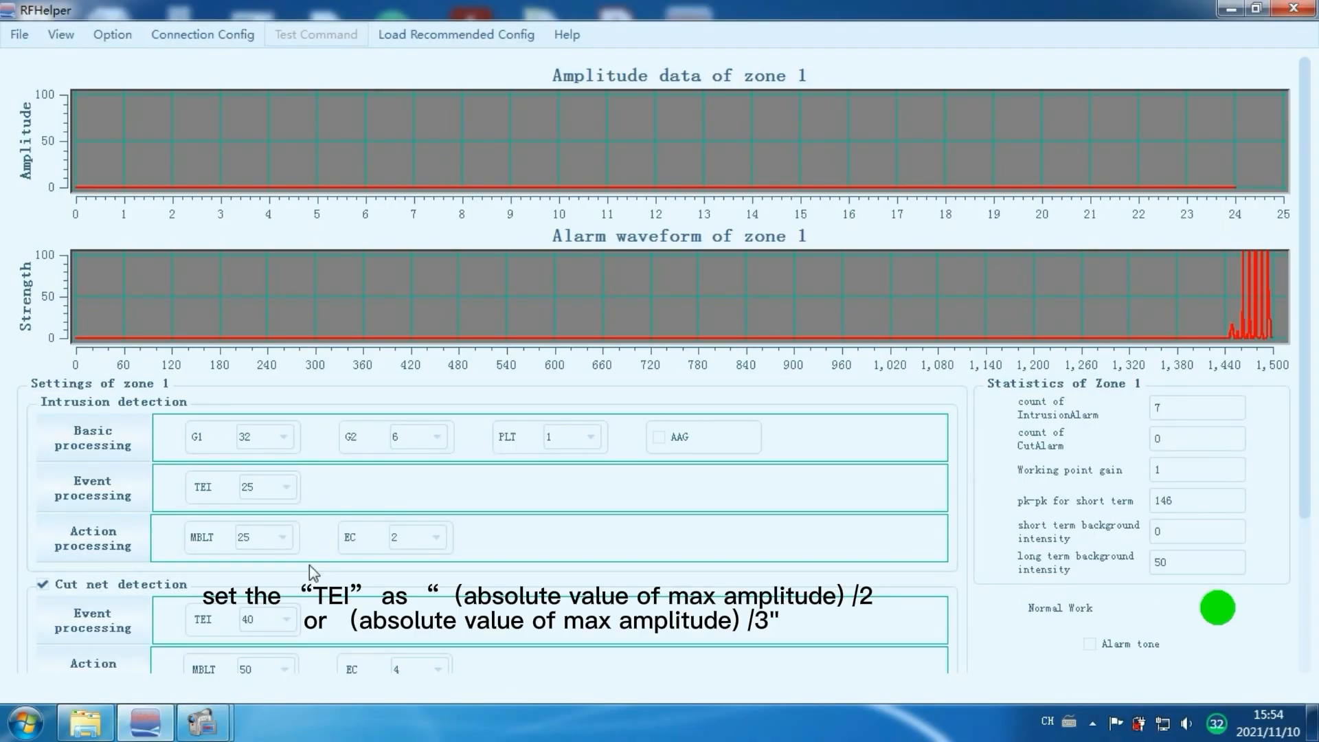
Set the intrusion detection event processing TEI to 50 and download the configuration to the device.
click(286, 486)
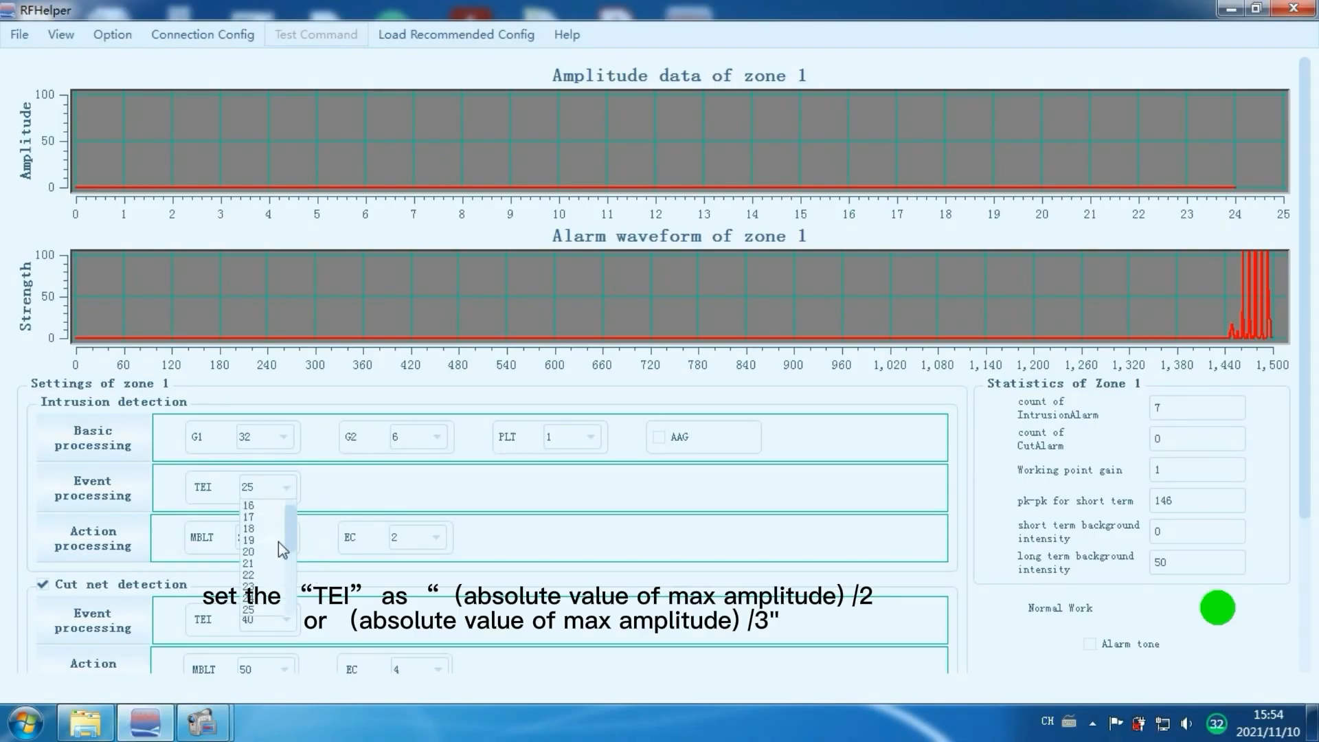
click(290, 624)
click(289, 624)
click(289, 624)
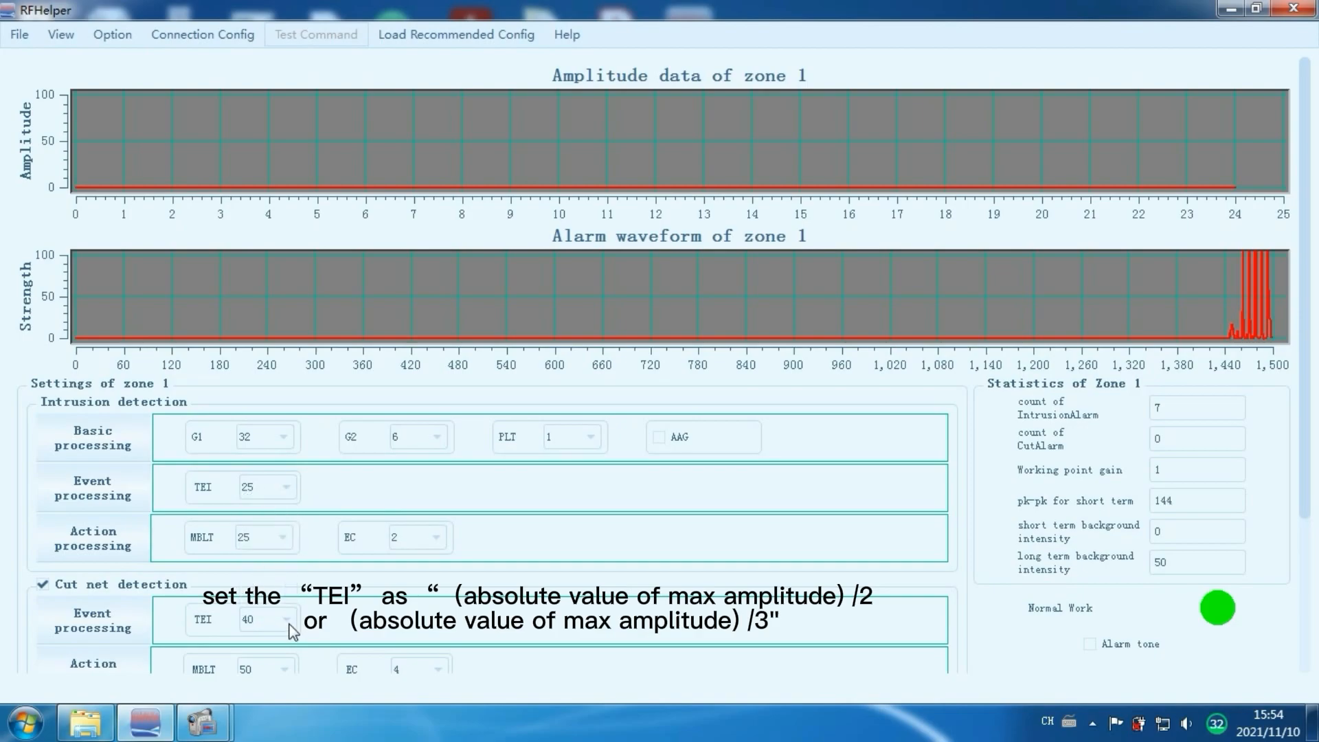
click(283, 485)
mouse_move(290, 537)
mouse_down()
mouse_move(286, 559)
mouse_move(287, 538)
mouse_up()
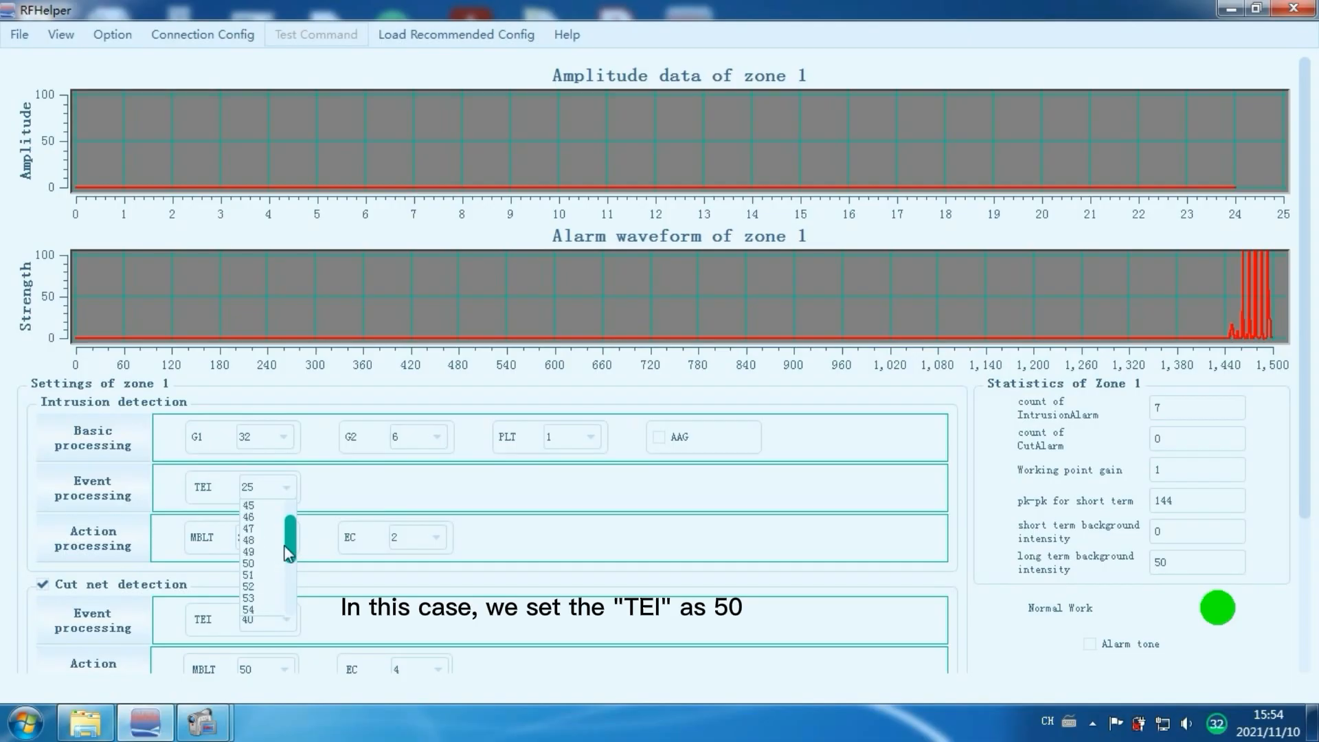
click(251, 564)
scroll(348, 558, down, 3)
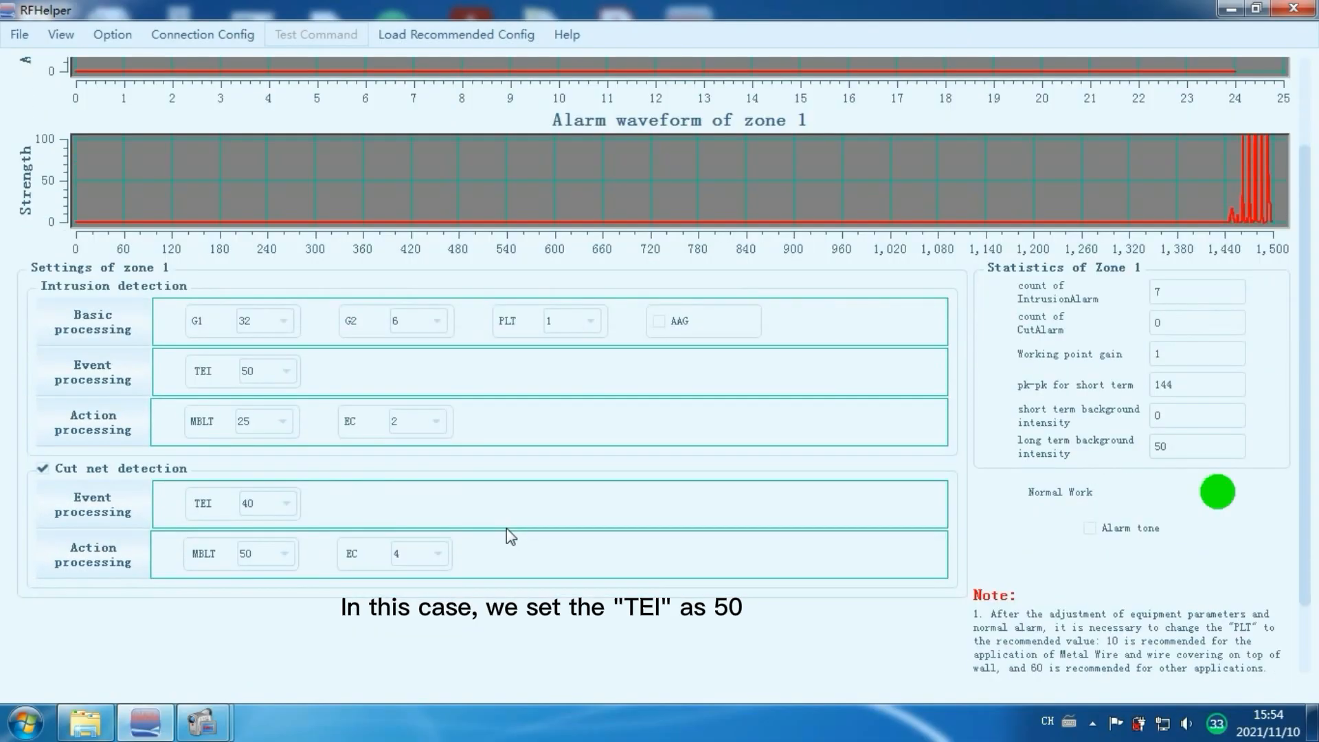
scroll(358, 599, down, 3)
click(218, 650)
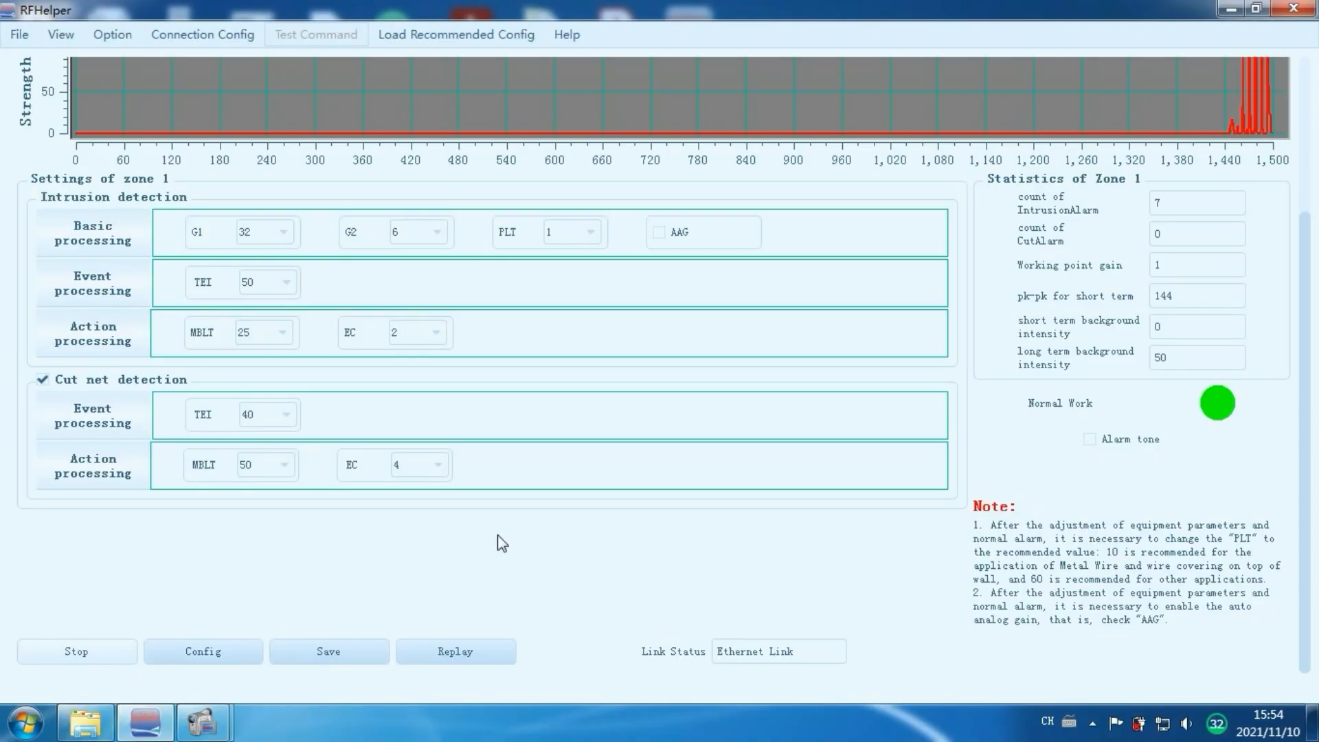
scroll(584, 533, up, 2)
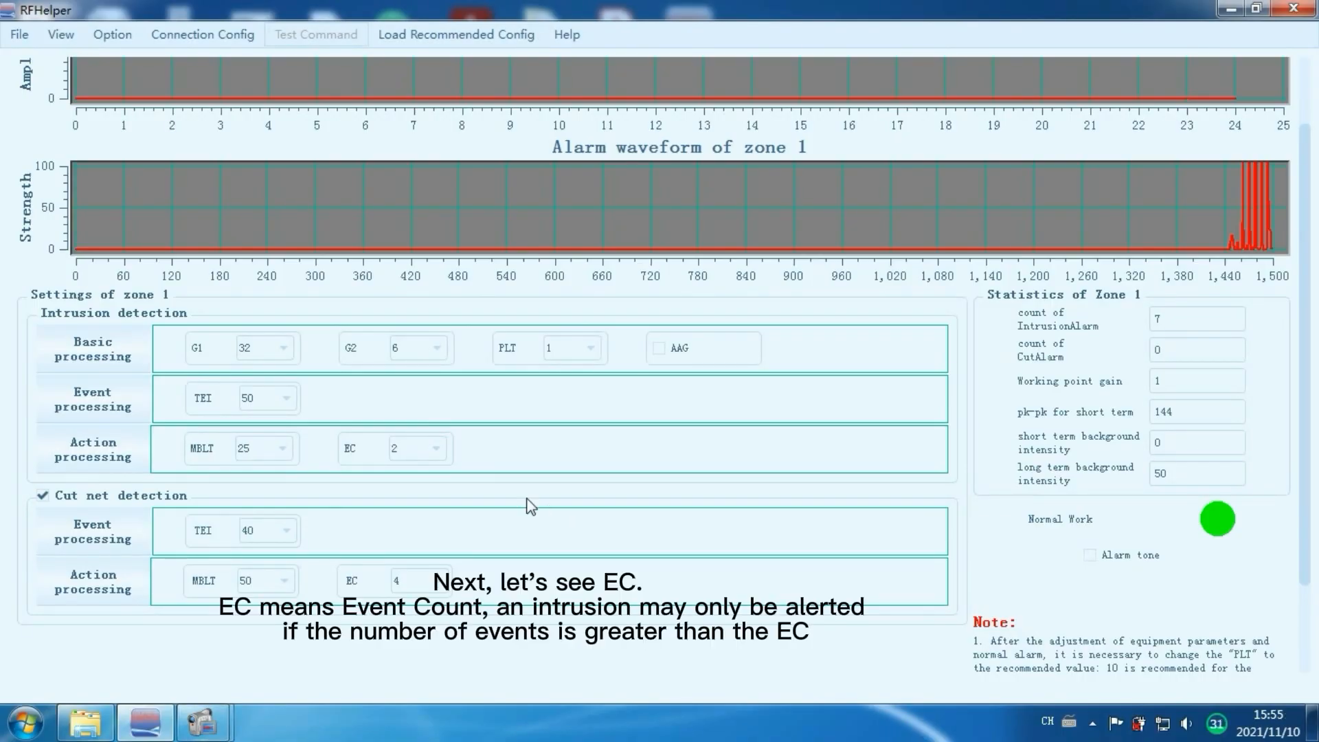
Switch the zone chart view back to raw data.
click(439, 450)
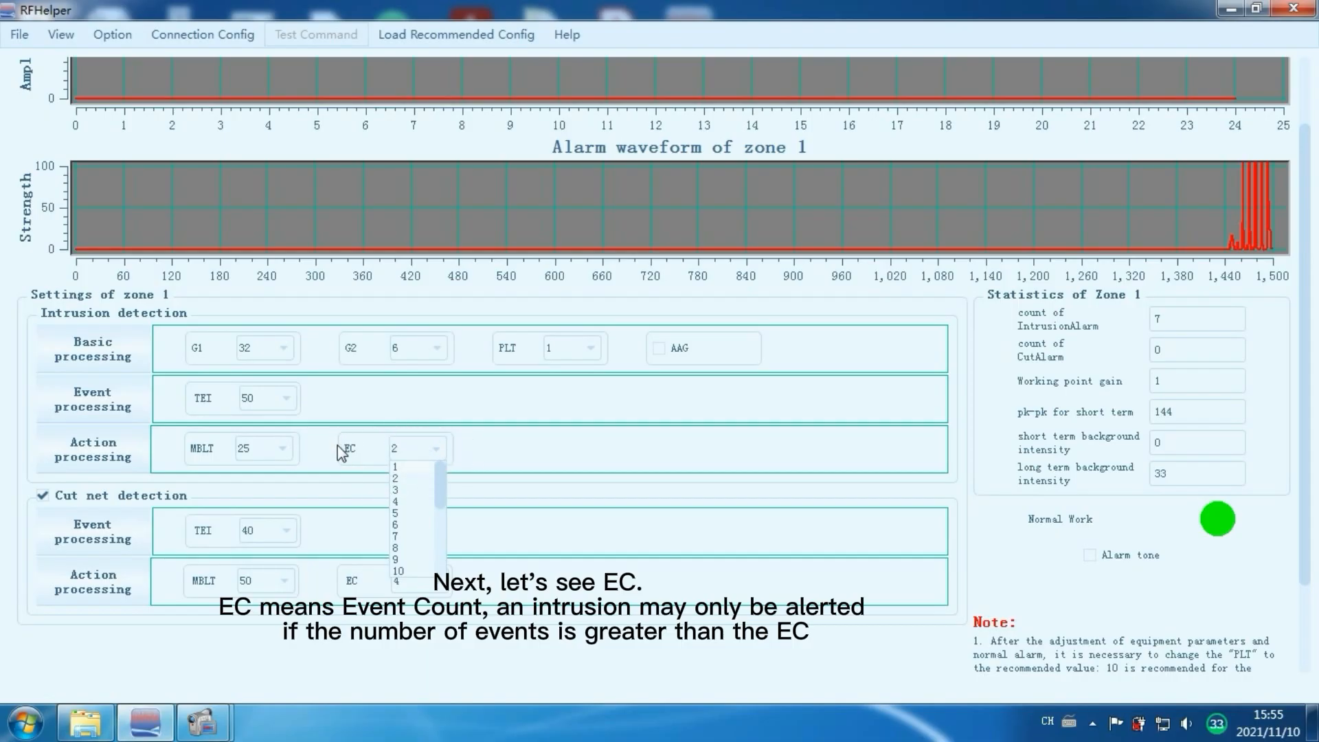
click(60, 34)
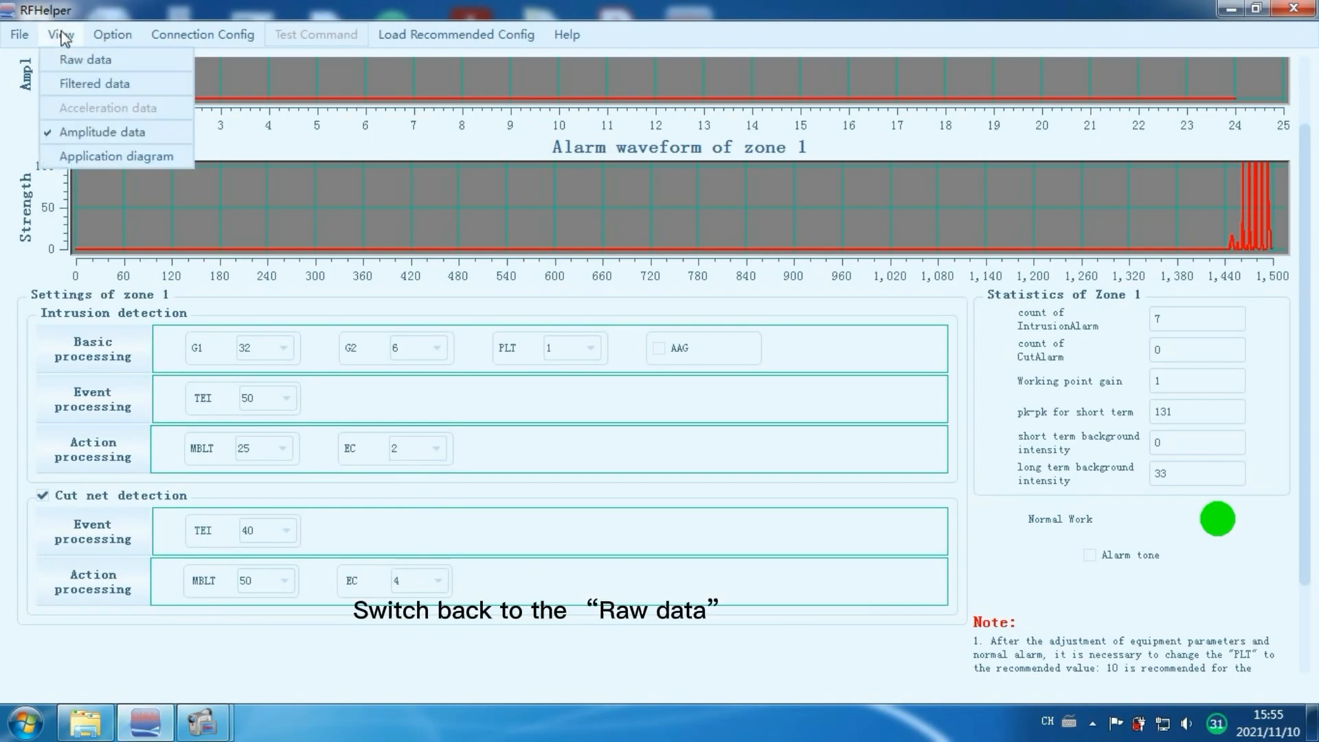
click(86, 60)
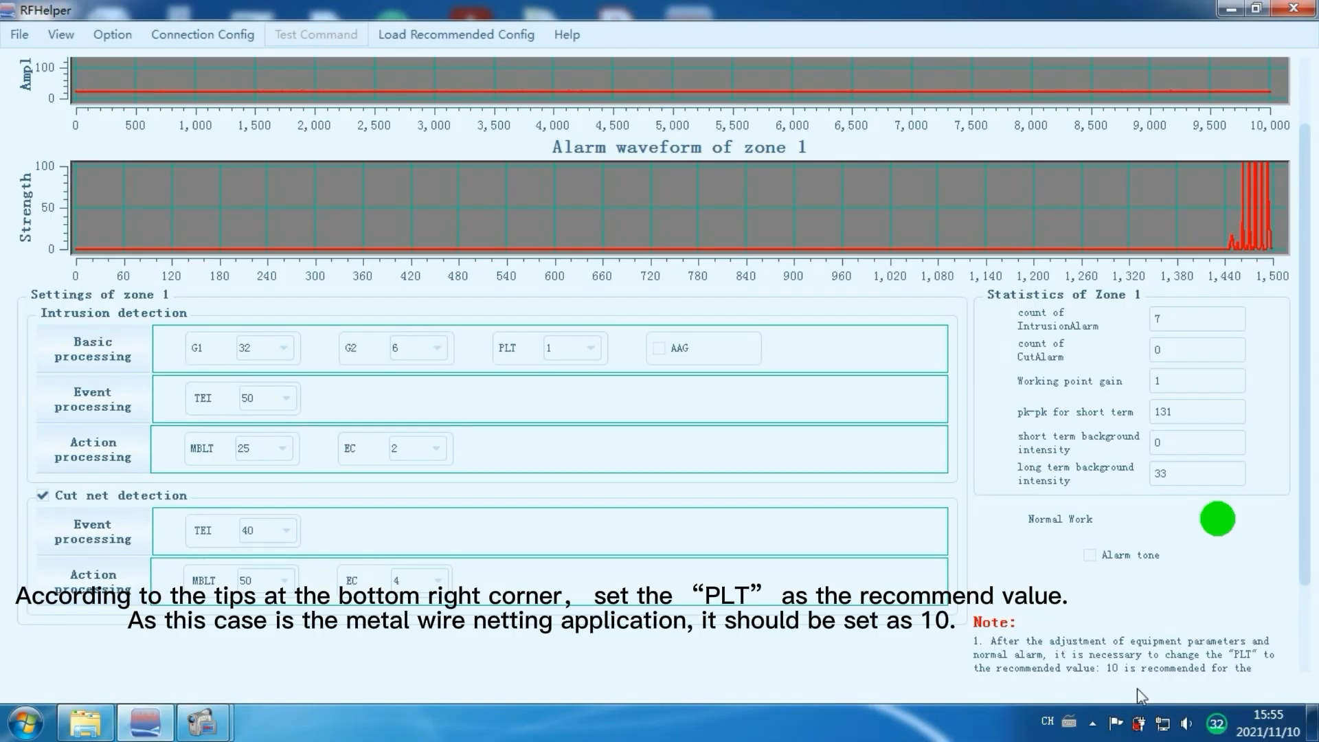
Set zone 1's PLT to 10 with AAG enabled and download the configuration to the device.
scroll(1087, 682, down, 2)
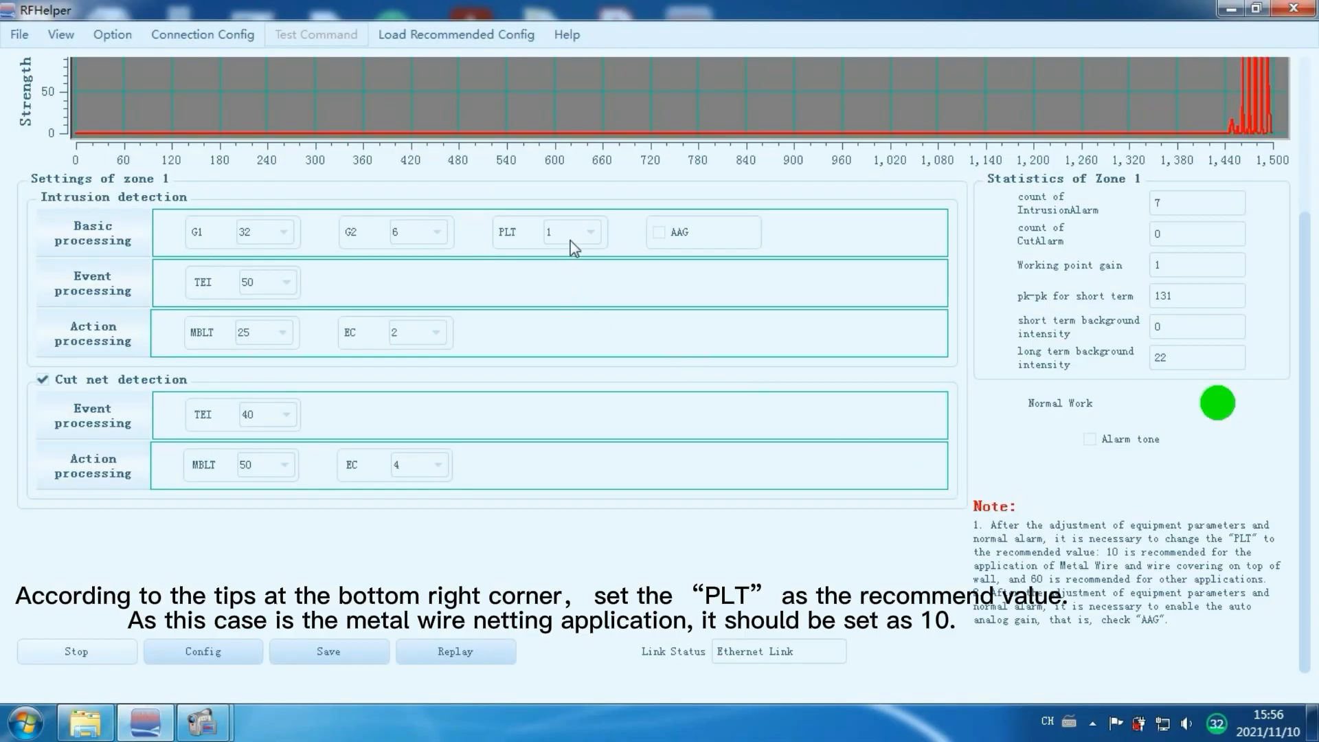
click(586, 232)
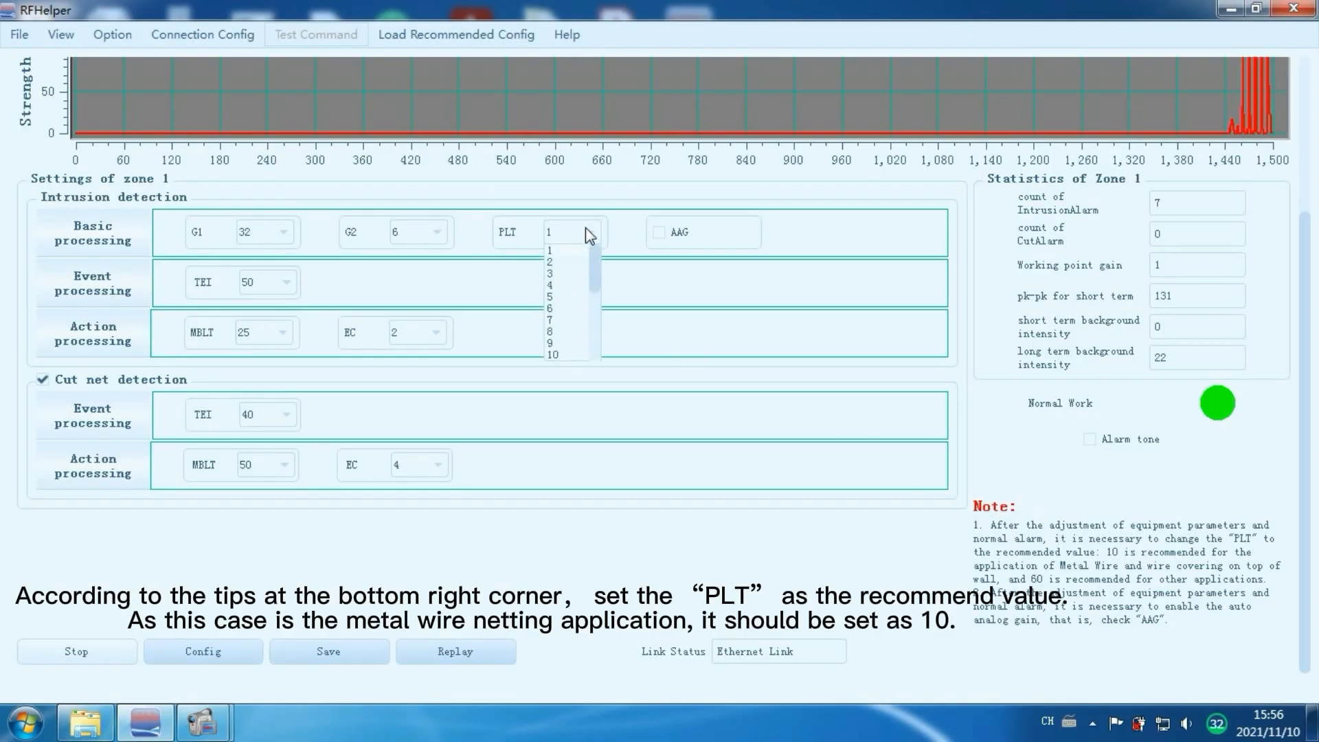
click(556, 353)
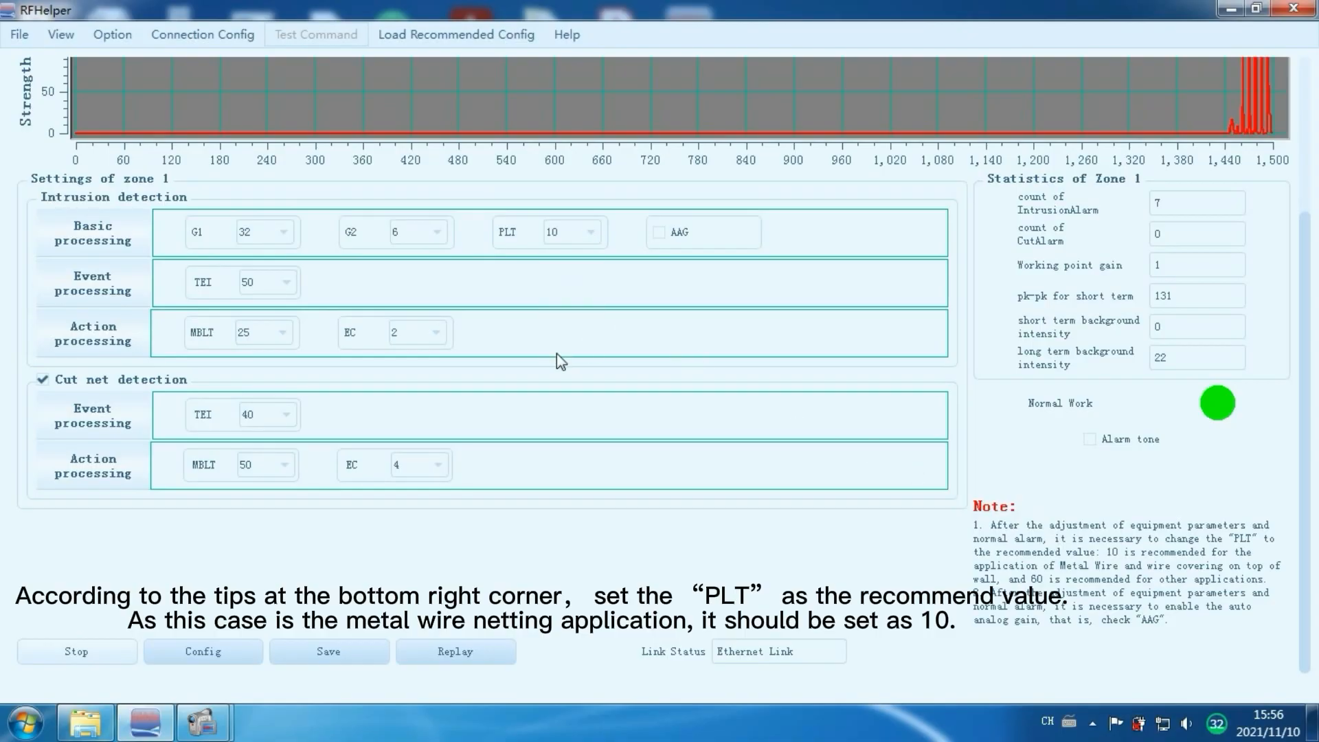
click(659, 232)
click(221, 653)
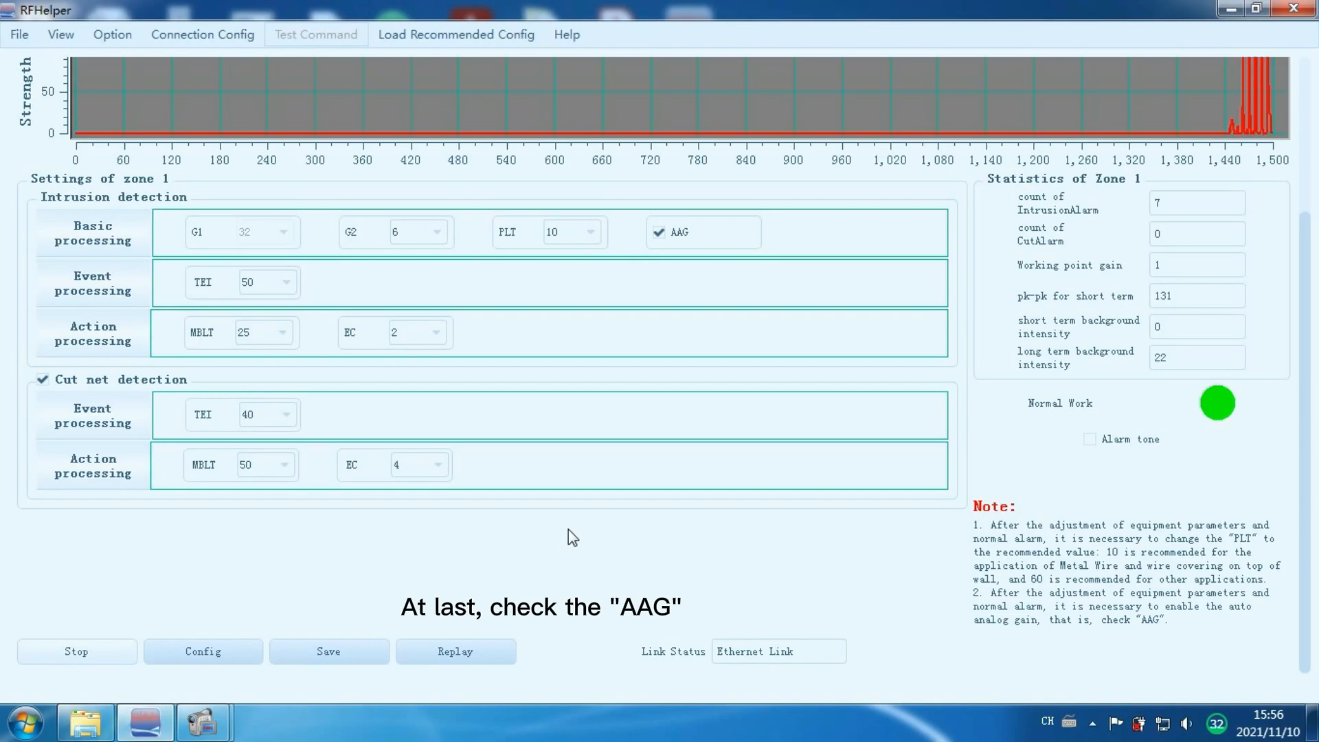
Change the connection configuration's zone ID to 2 and apply it.
scroll(595, 456, up, 3)
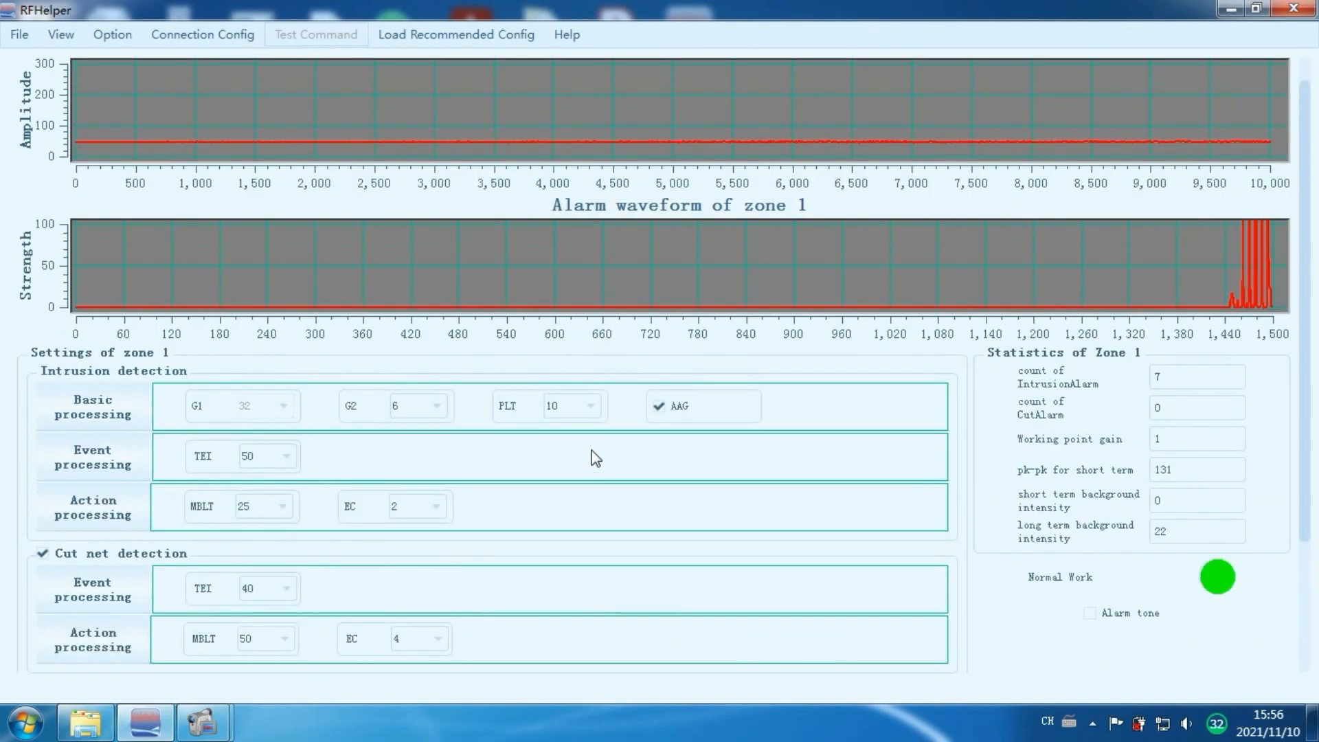
click(233, 38)
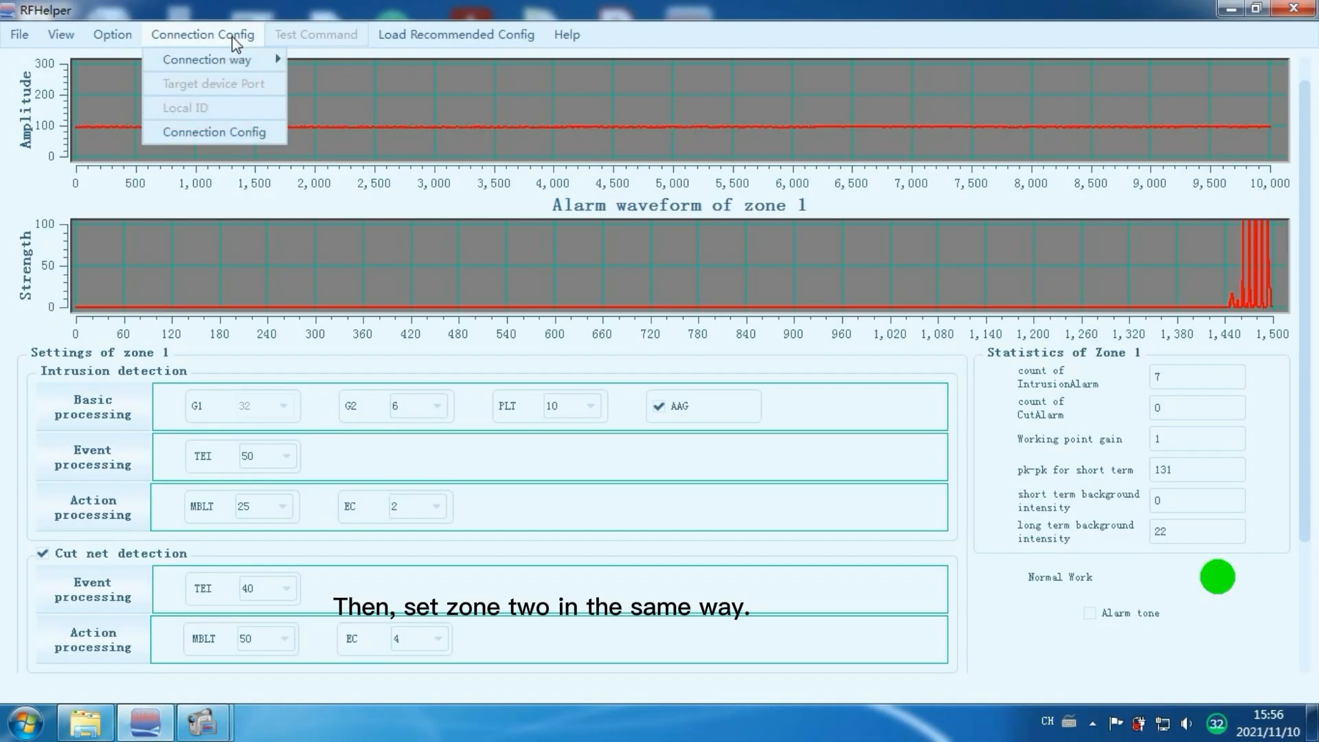
click(238, 135)
click(761, 386)
click(671, 412)
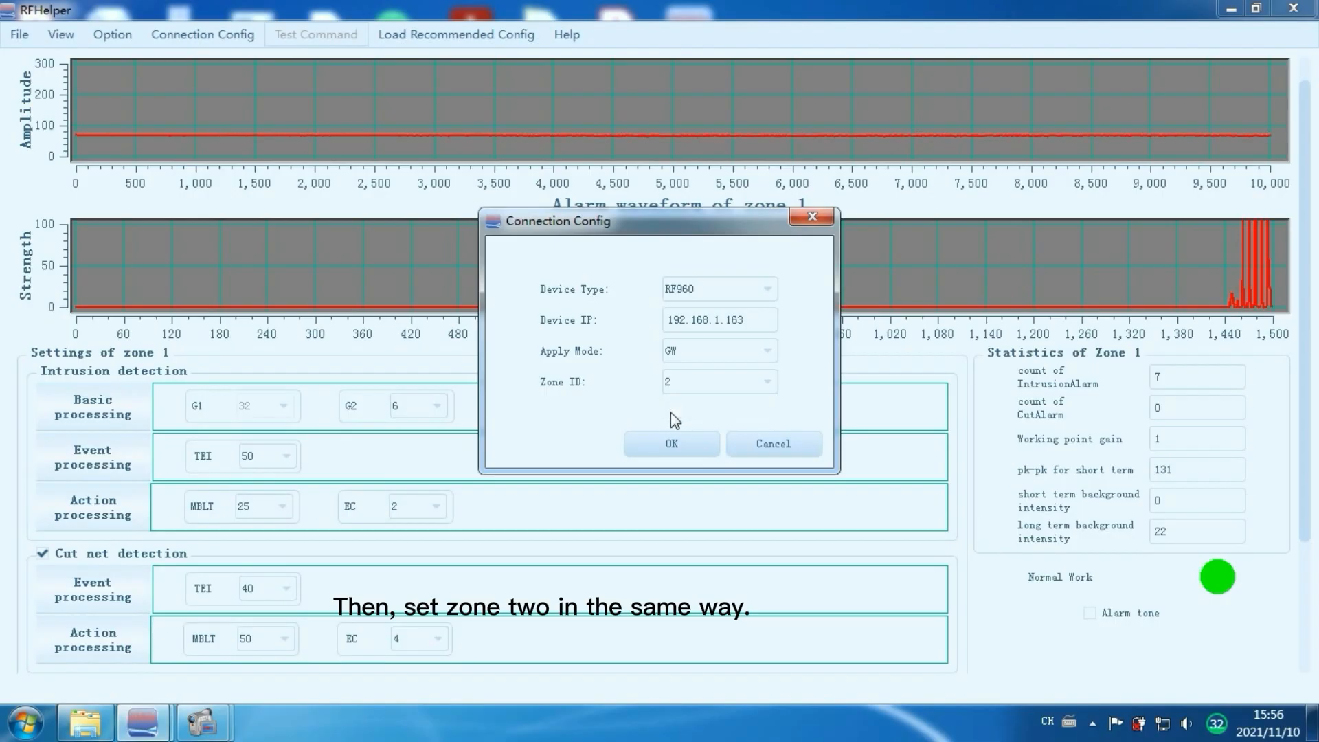
click(677, 444)
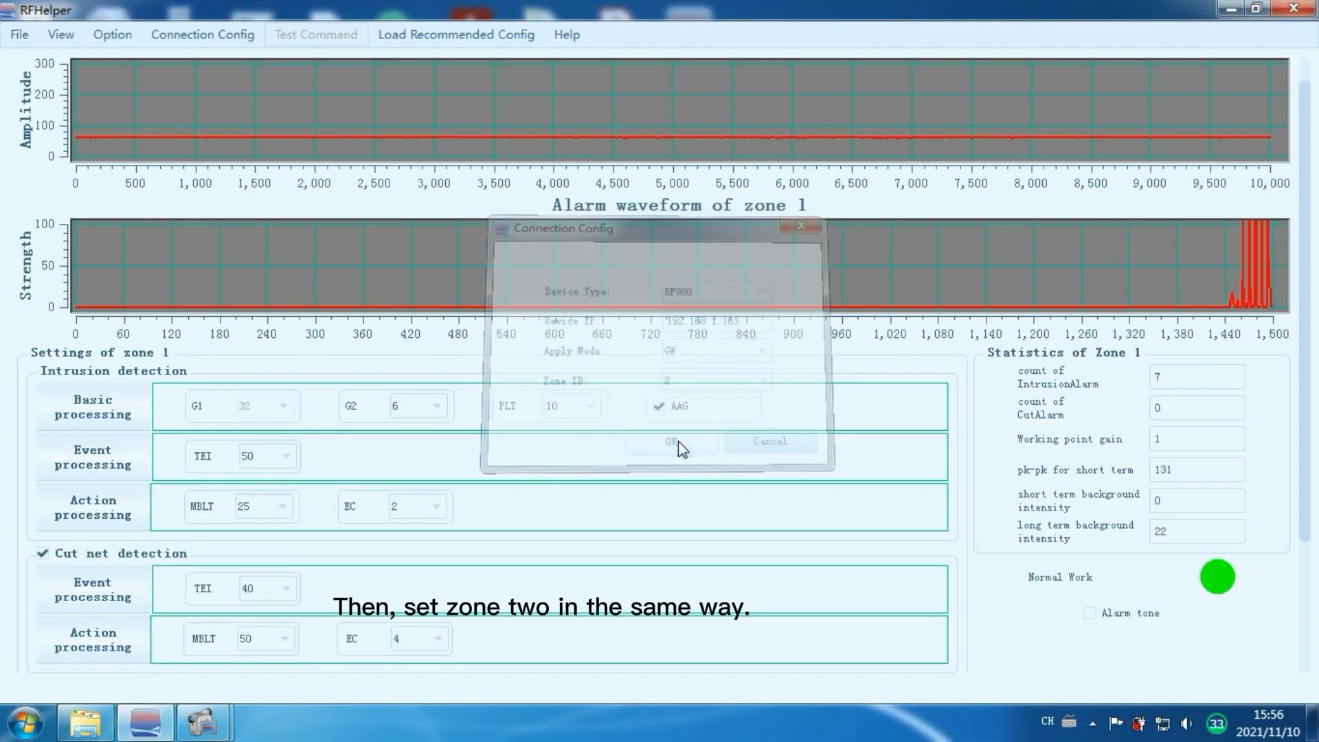